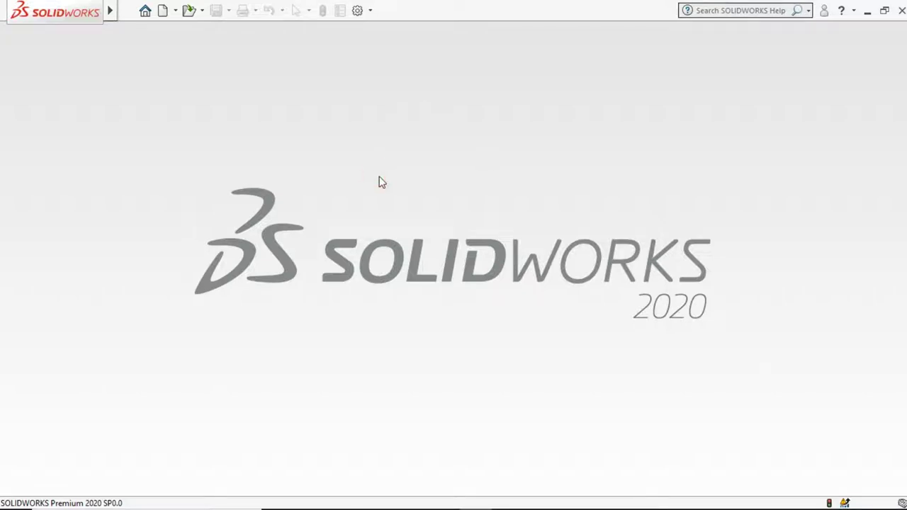
- Create a new part document (Part2) and select its Top Plane
key("ctrl+n")
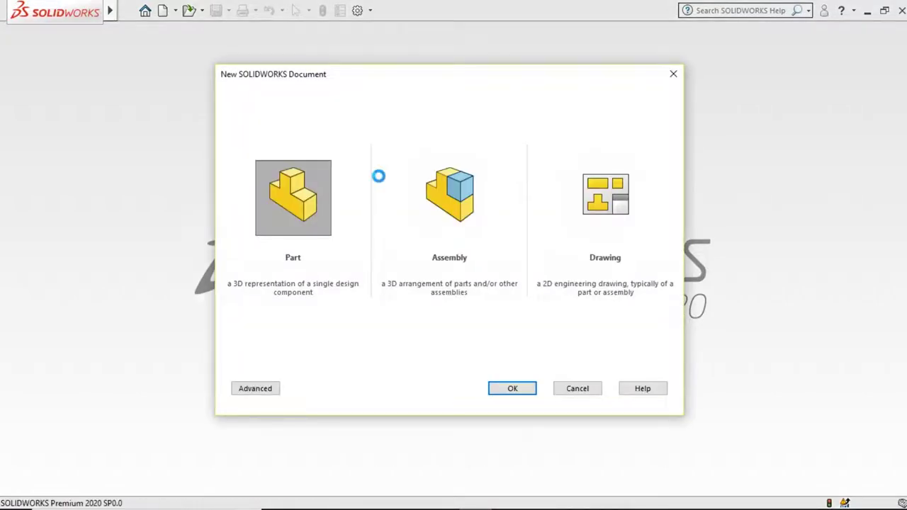
key("Return")
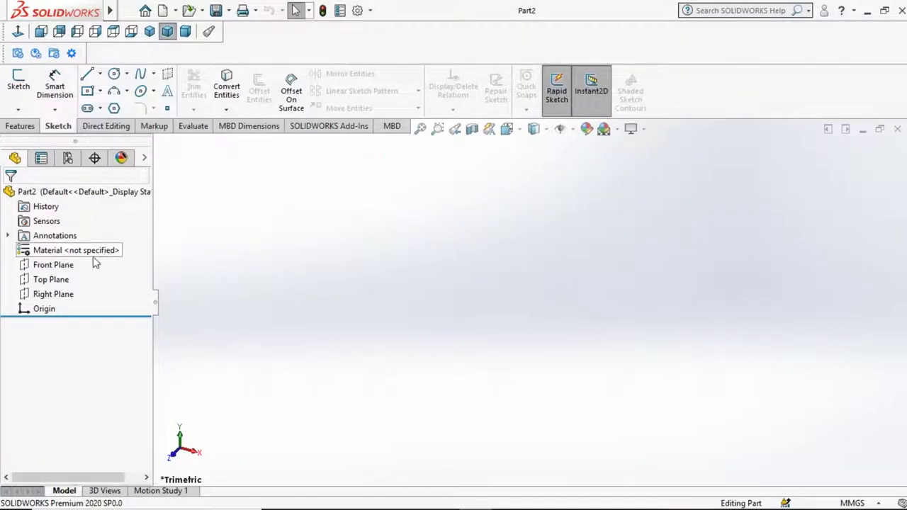
left_click(62, 279)
- Open a sketch on the Top Plane and draw a circle centred on the origin
left_click(67, 257)
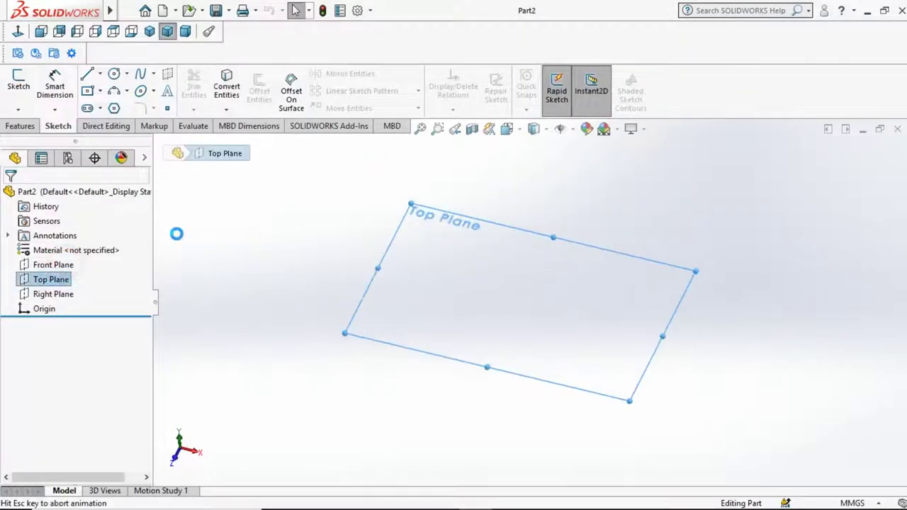
left_click(114, 74)
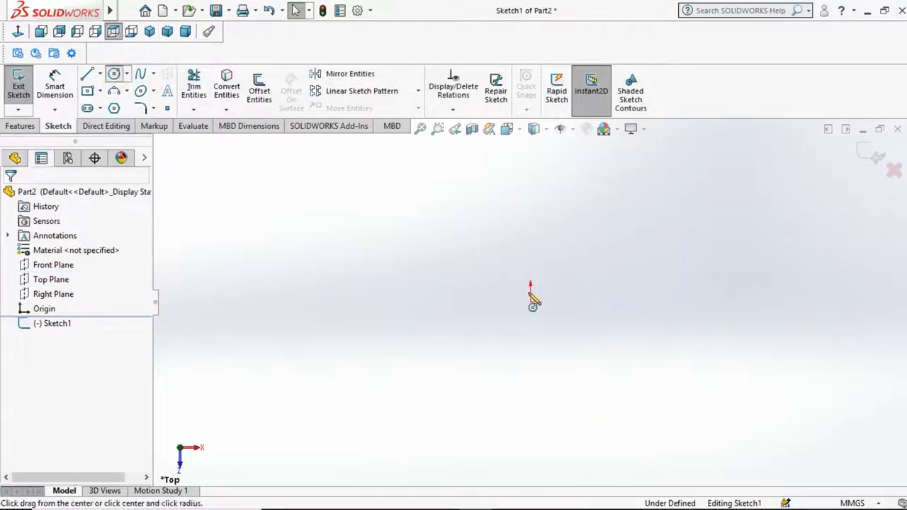
left_click(530, 301)
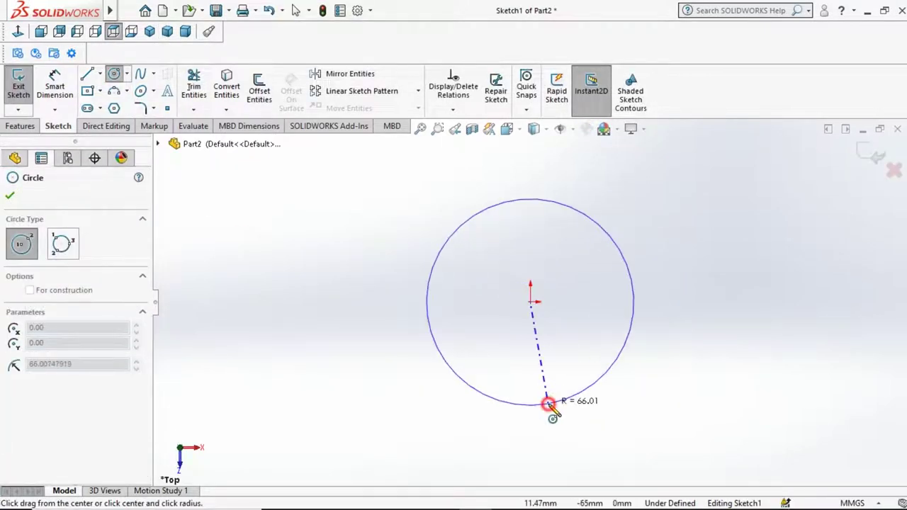
left_click(550, 404)
left_click(21, 126)
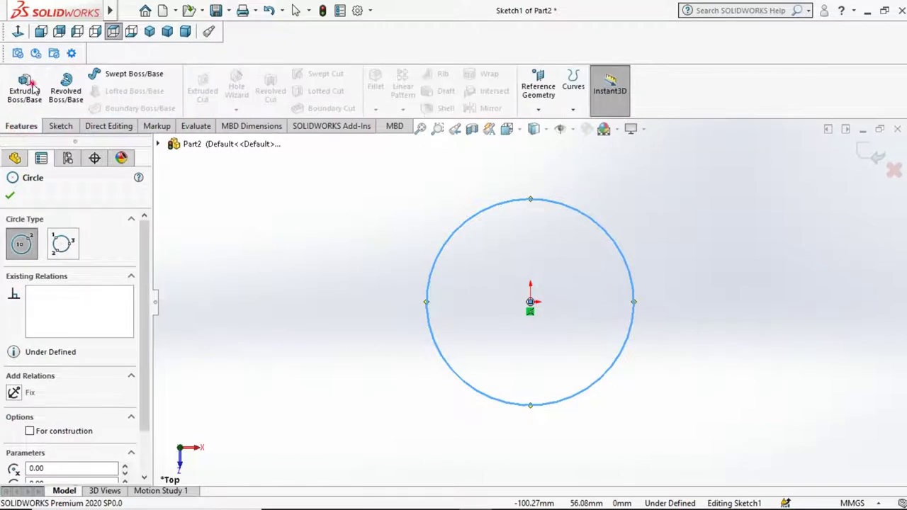
key("Escape")
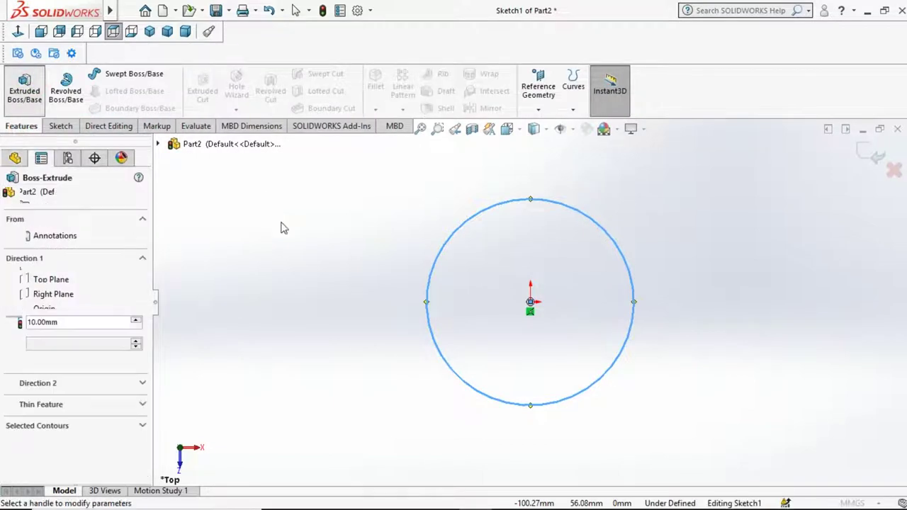
left_click(28, 197)
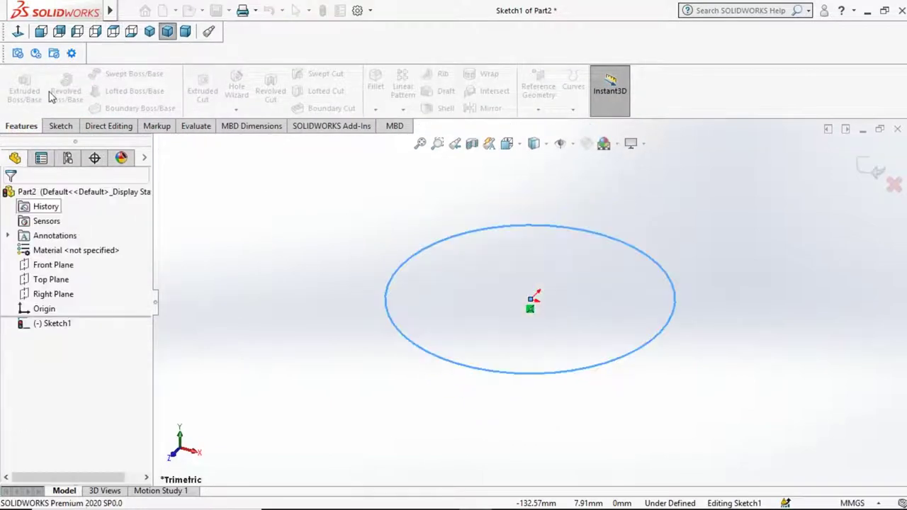
- Dimension the circle's diameter to 500 mm and view the sketch normal to it
left_click(60, 126)
left_click(54, 86)
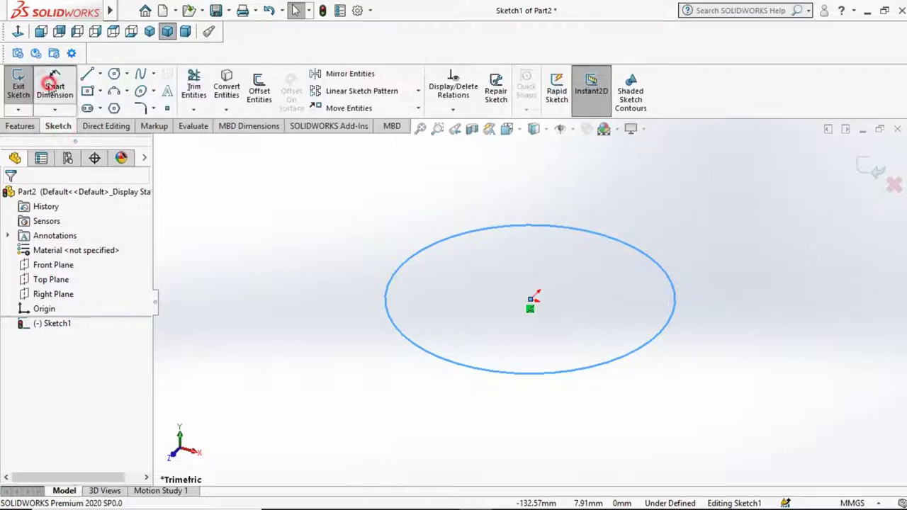
left_click(394, 330)
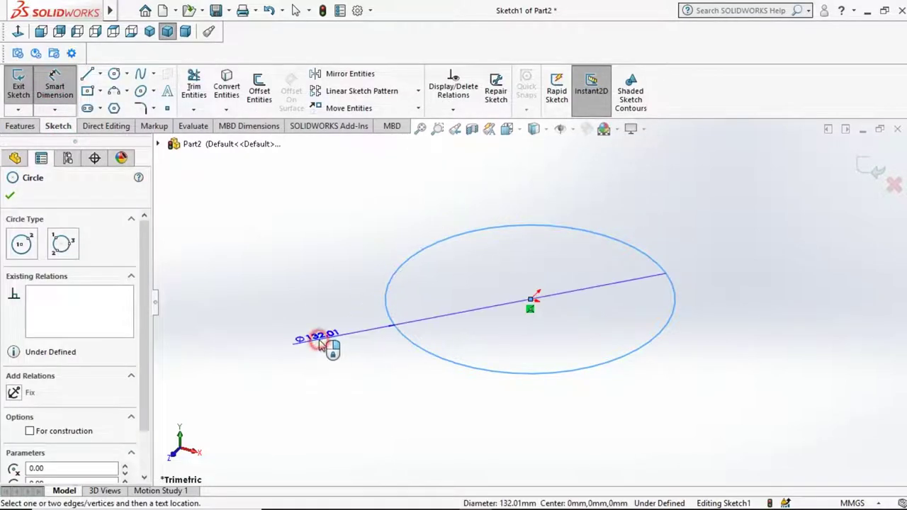
left_click(320, 345)
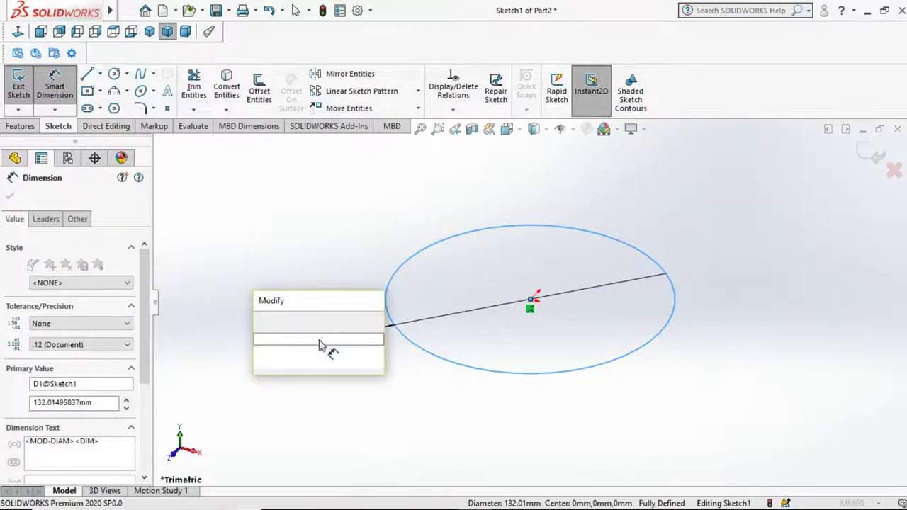
type("500")
key("Return")
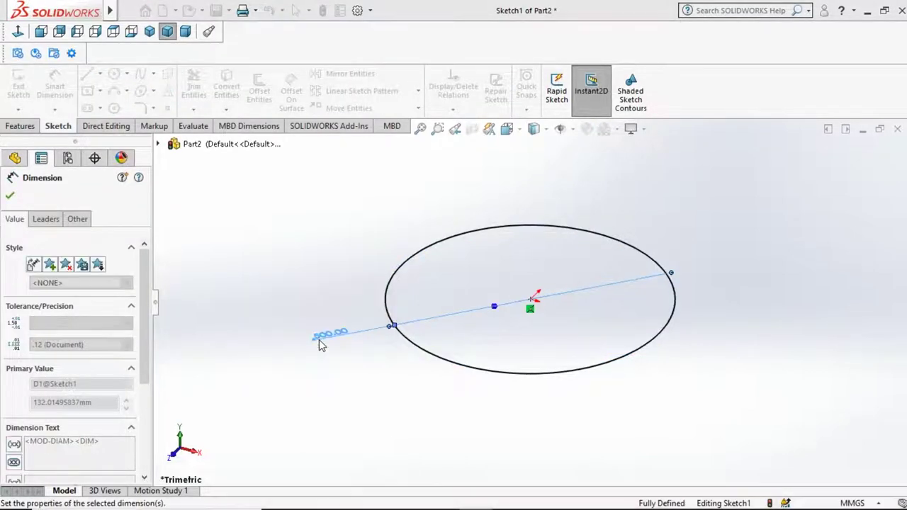
key("Escape")
left_click(19, 31)
- Extrude the Ø500 circle Blind 120 mm into a solid disc
left_click(19, 125)
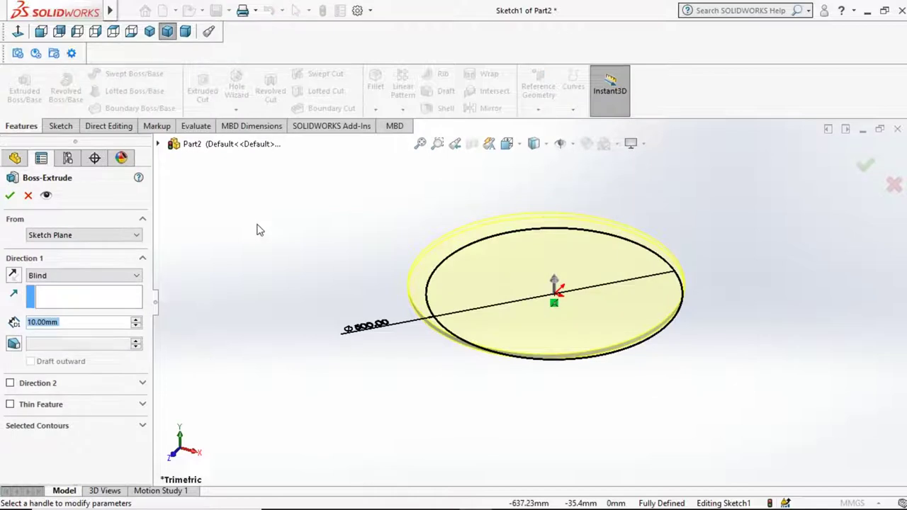
left_click(273, 303)
key("ctrl+1")
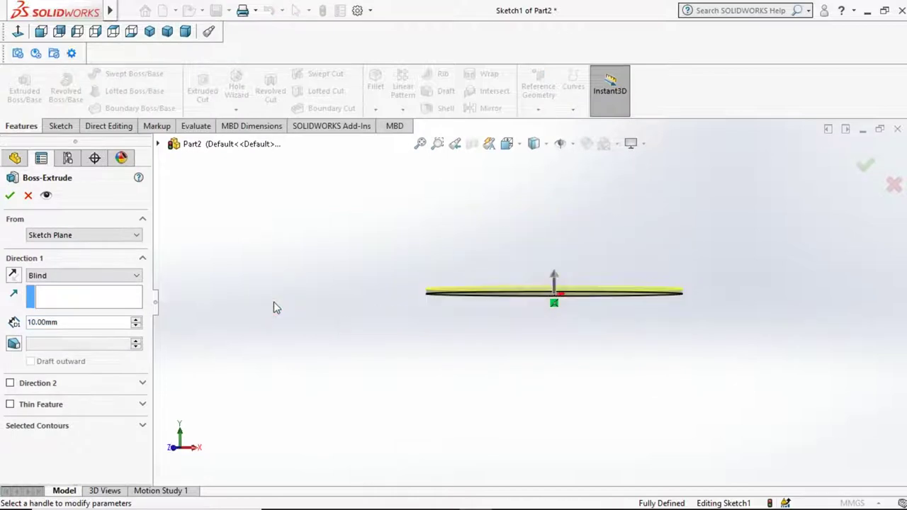
key("Down")
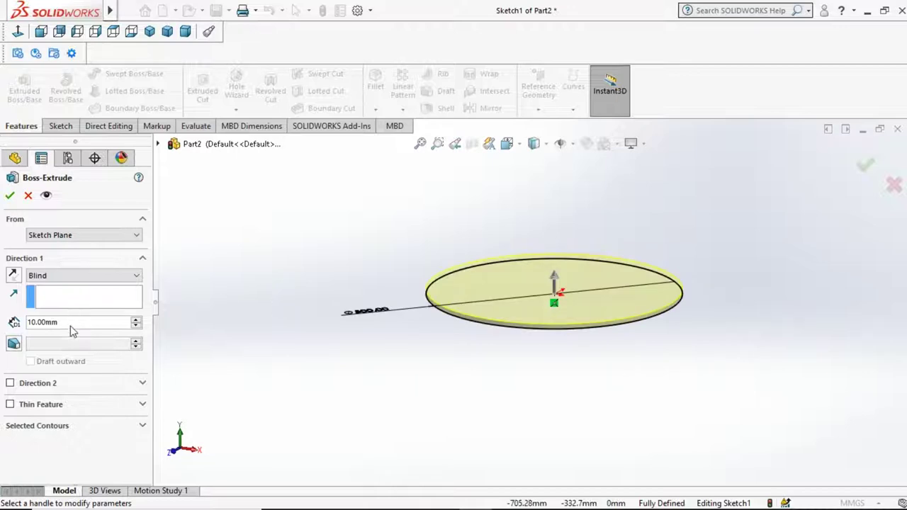
double_click(54, 325)
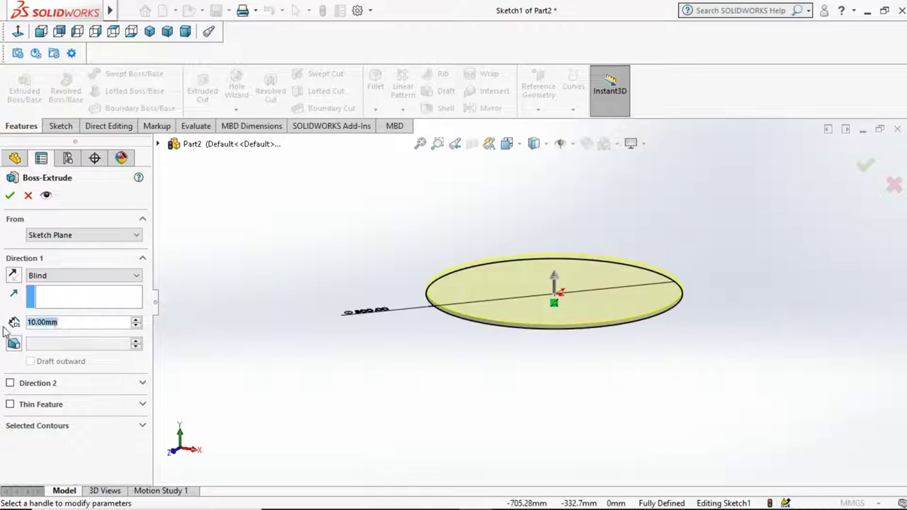
type("120")
key("Return")
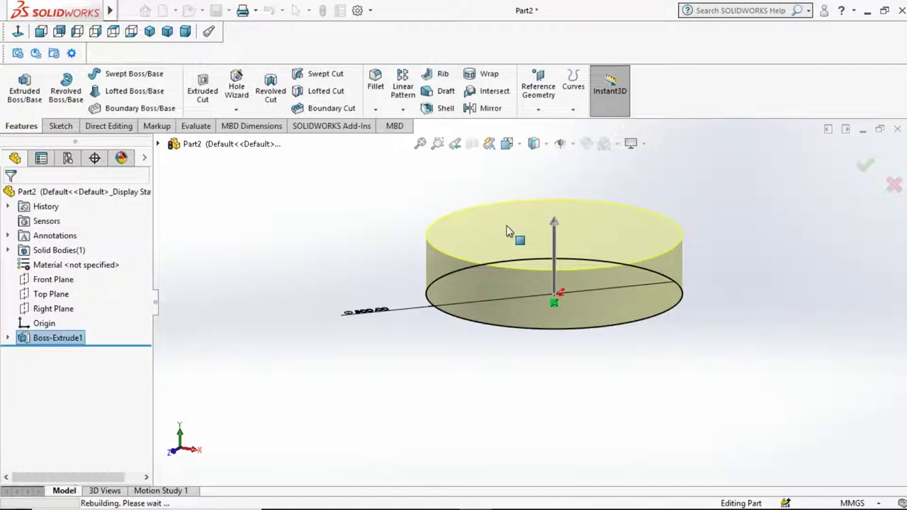
- Start a sketch on the disc's top face and draw a circle centred on the origin
left_click(541, 217)
left_click(567, 187)
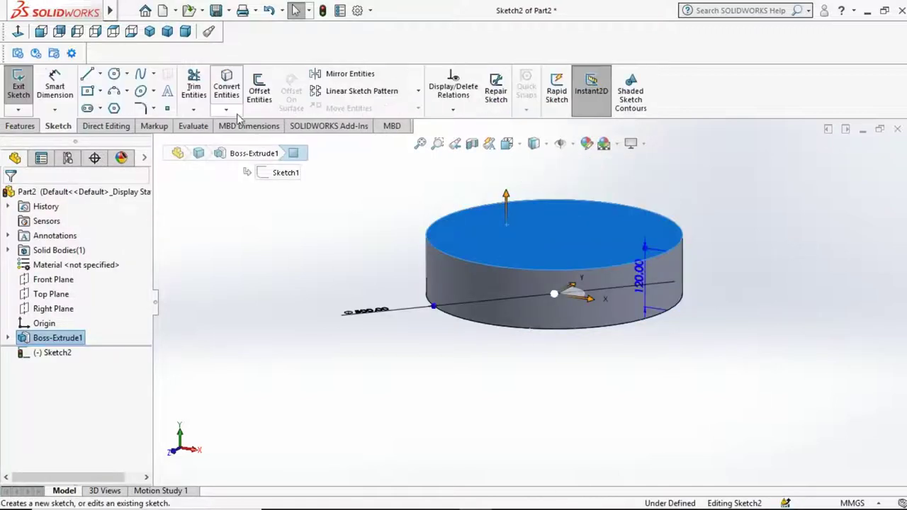
left_click(17, 32)
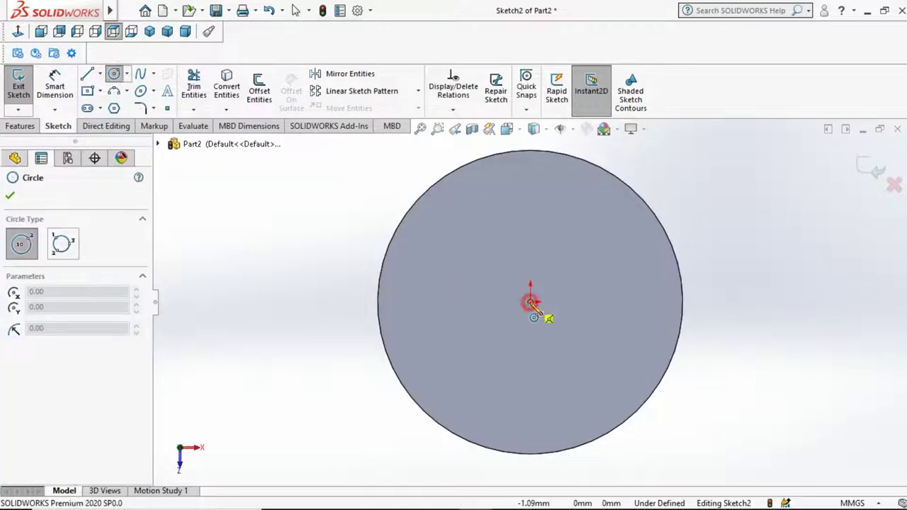
left_click(530, 300)
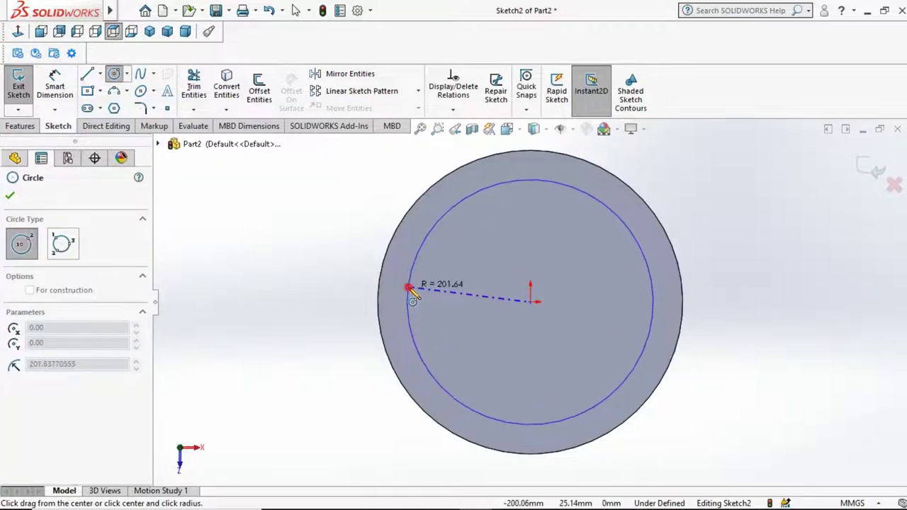
left_click(407, 298)
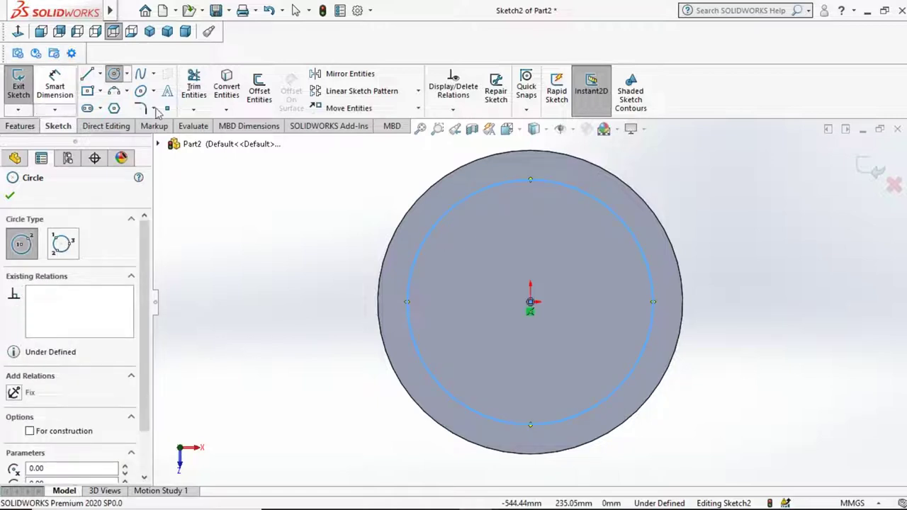
key("Escape")
- Dimension the inner circle to a 405 mm diameter
left_click(431, 228)
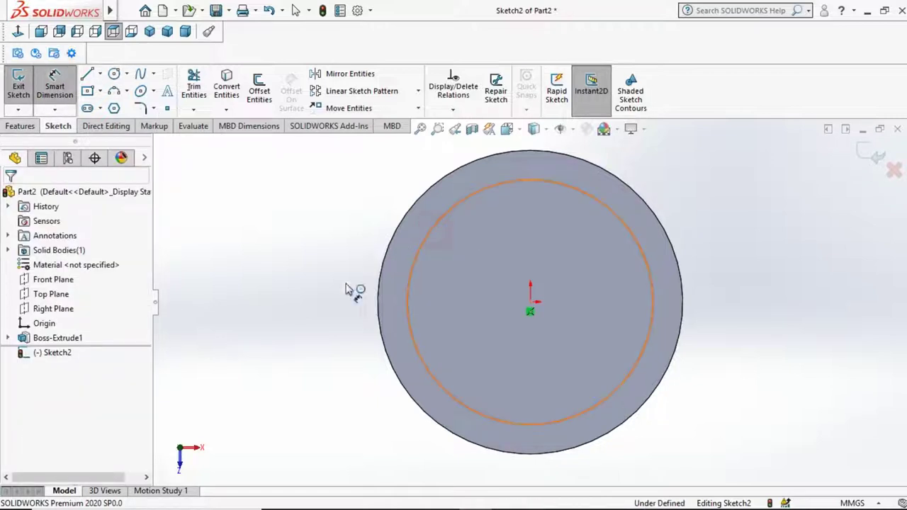
left_click(339, 289)
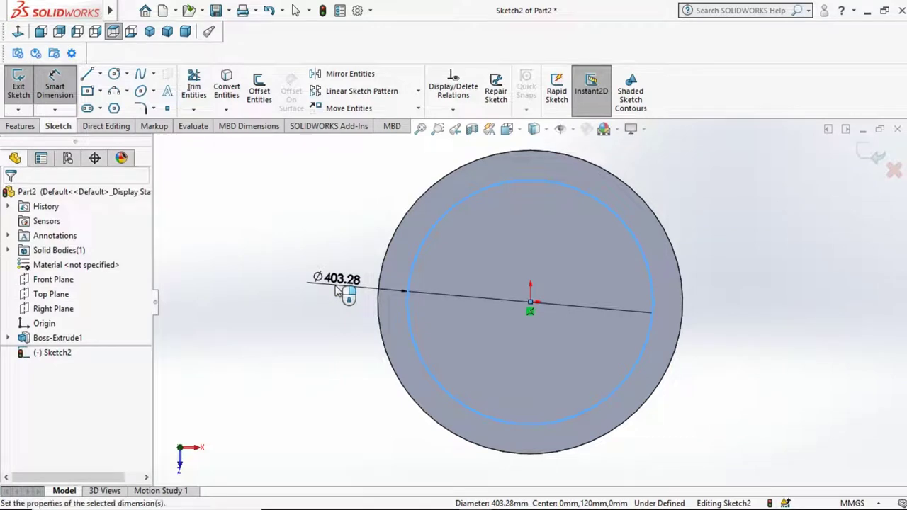
type("405")
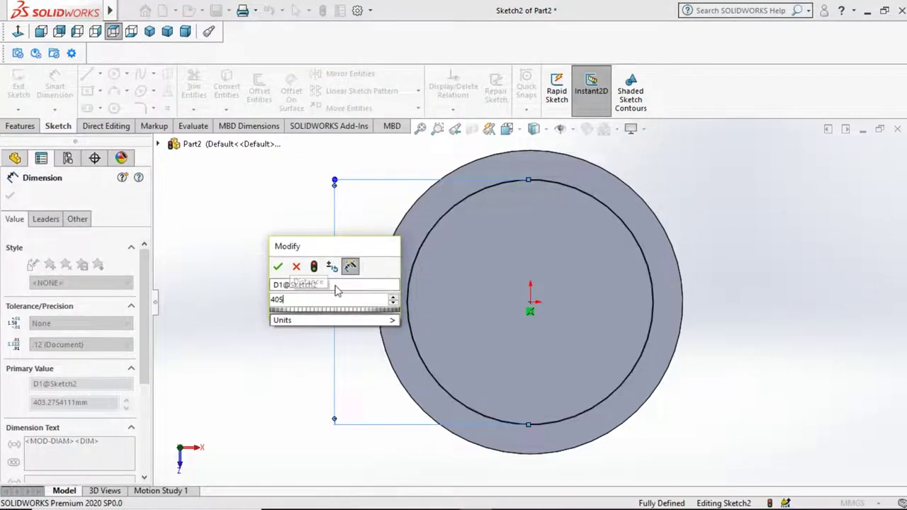
key("Return")
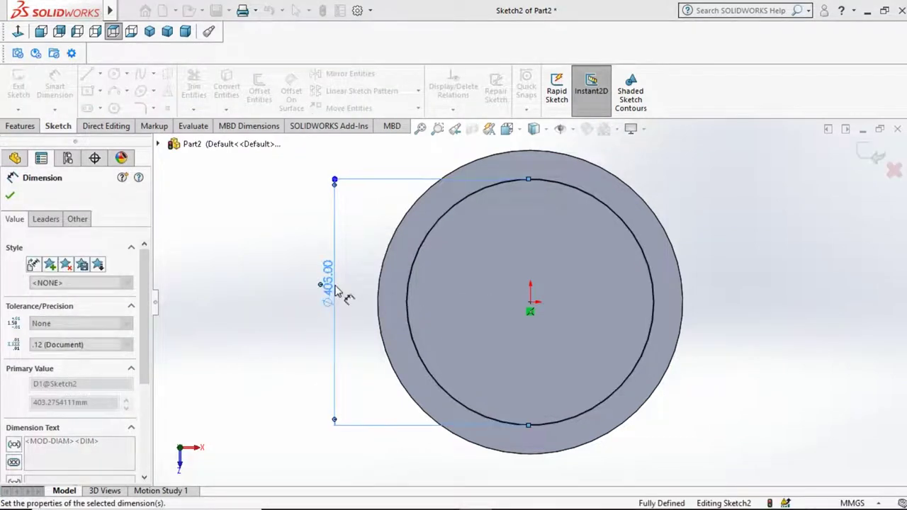
left_click(252, 256)
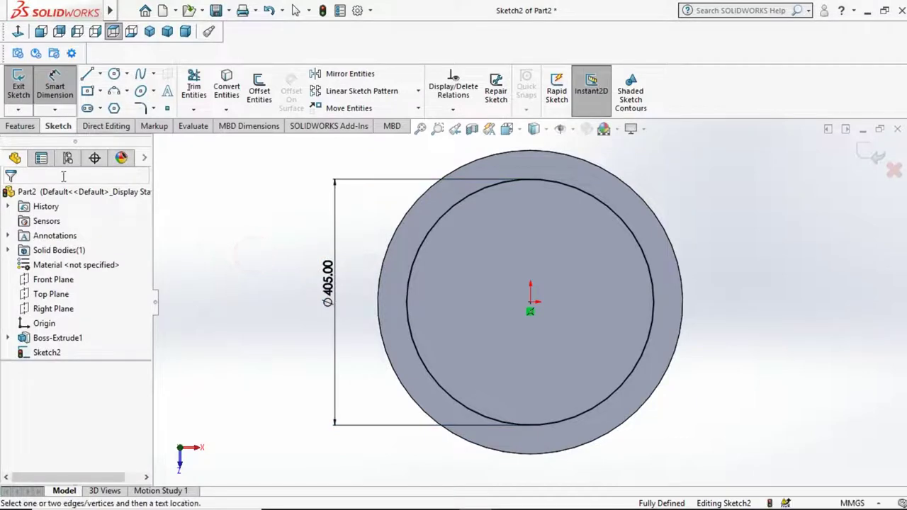
left_click(20, 126)
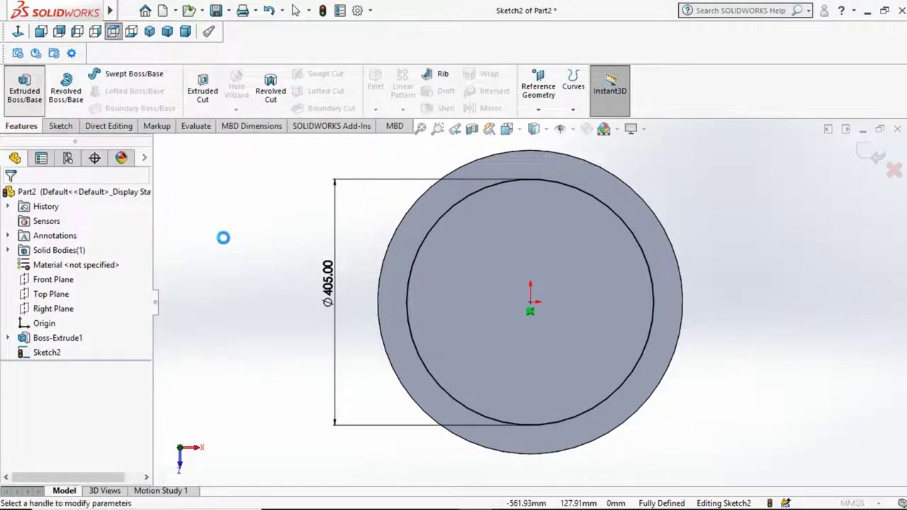
- Extrude the Ø405 circle 60 mm (120/2) above the disc, merged into one body
key("ctrl+1")
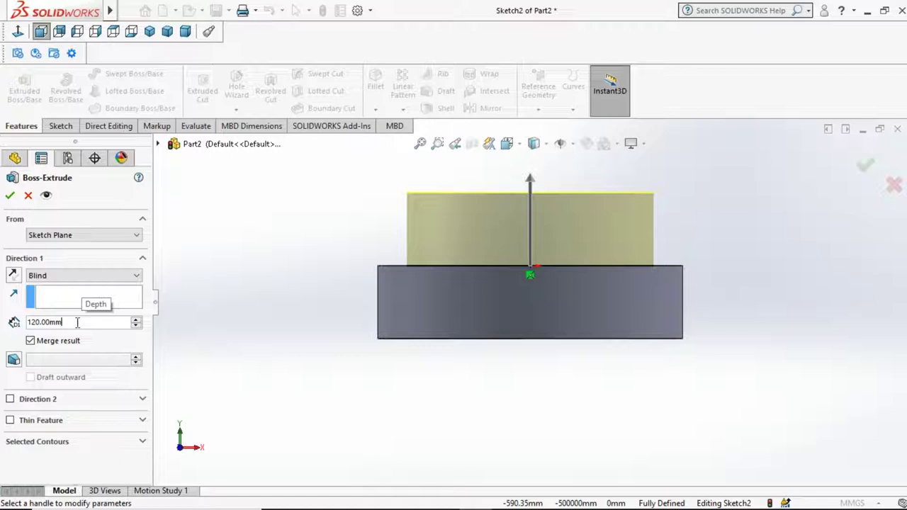
type("/2")
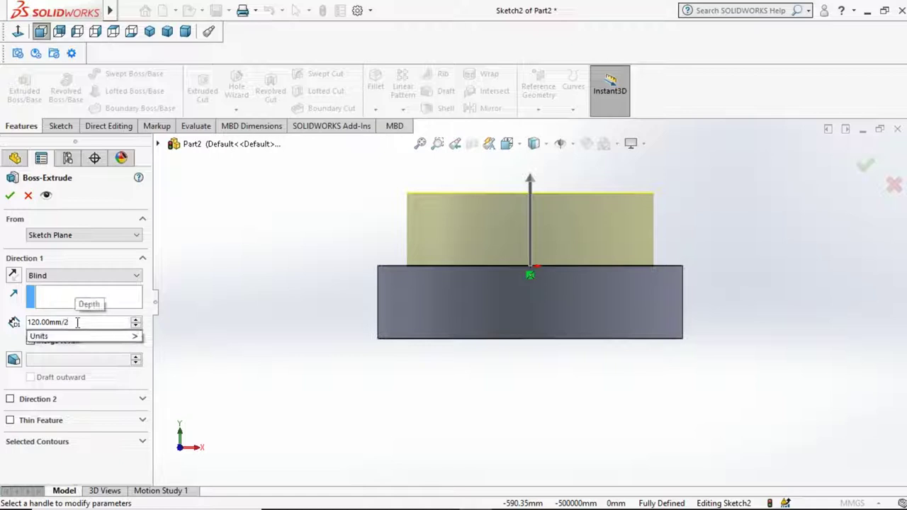
key("Return")
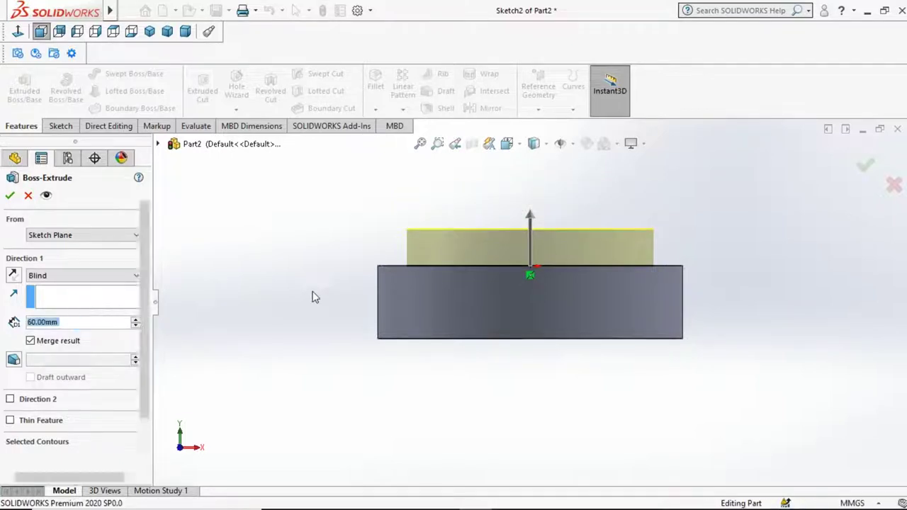
key("Return")
key("ctrl+7")
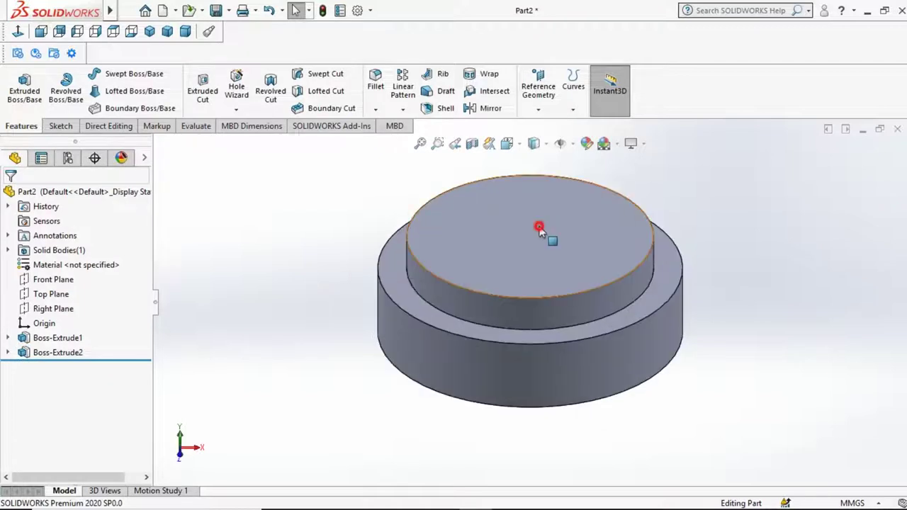
- Start a sketch on the upper step's top face and draw a circle at the origin
left_click(539, 228)
left_click(592, 187)
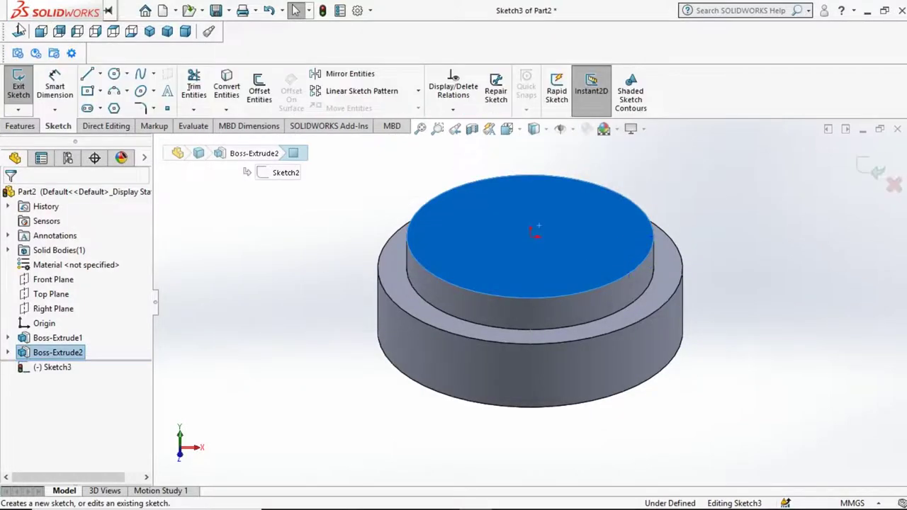
left_click(20, 30)
left_click(114, 73)
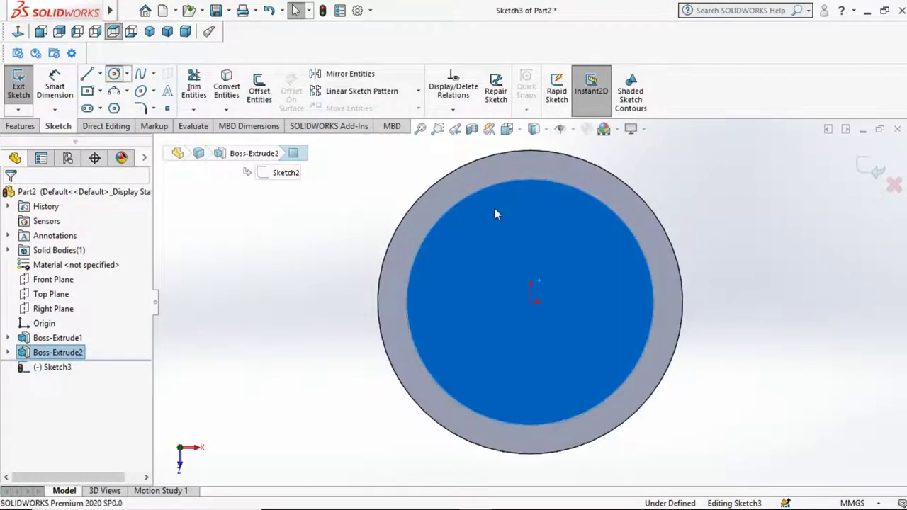
left_click(530, 296)
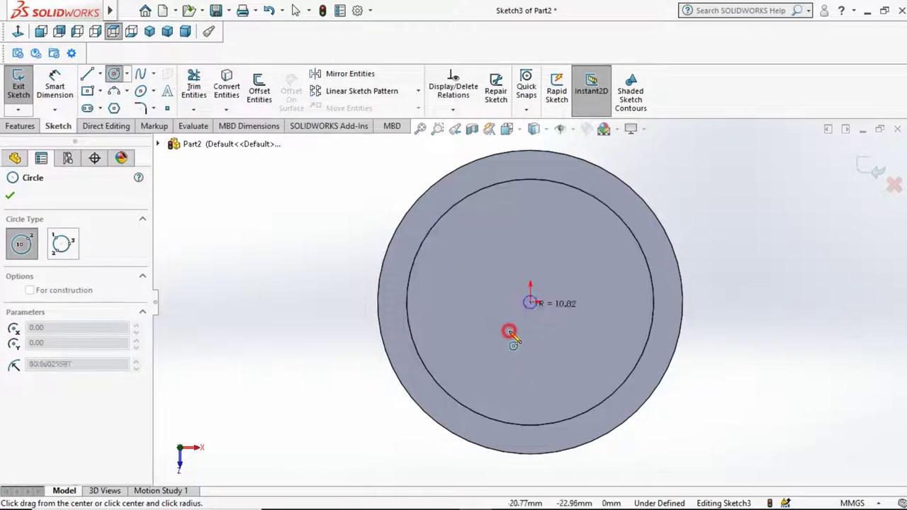
left_click(512, 334)
- Dimension the new circle to a 120 mm diameter
left_click(55, 85)
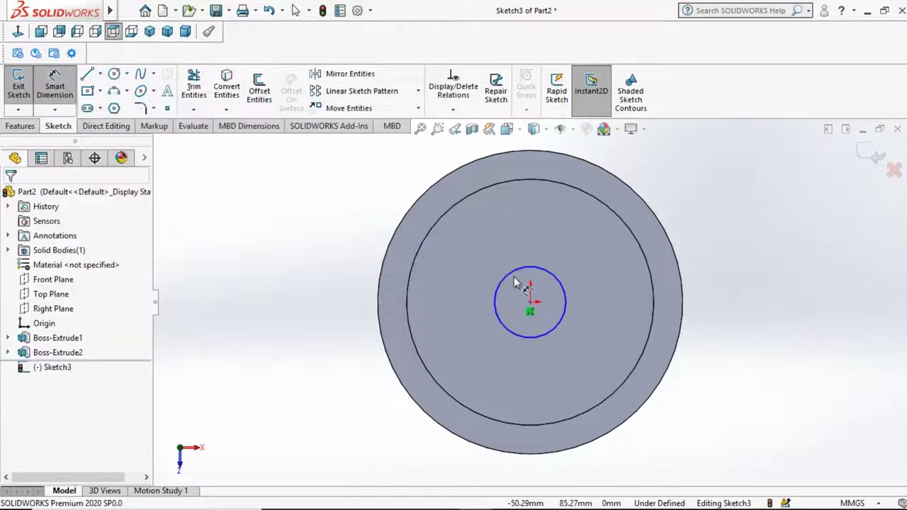
left_click(514, 275)
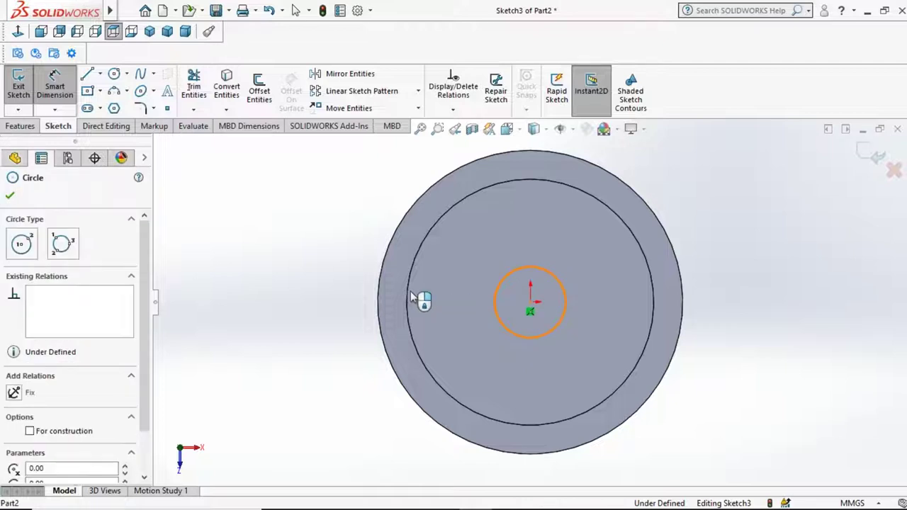
left_click(317, 293)
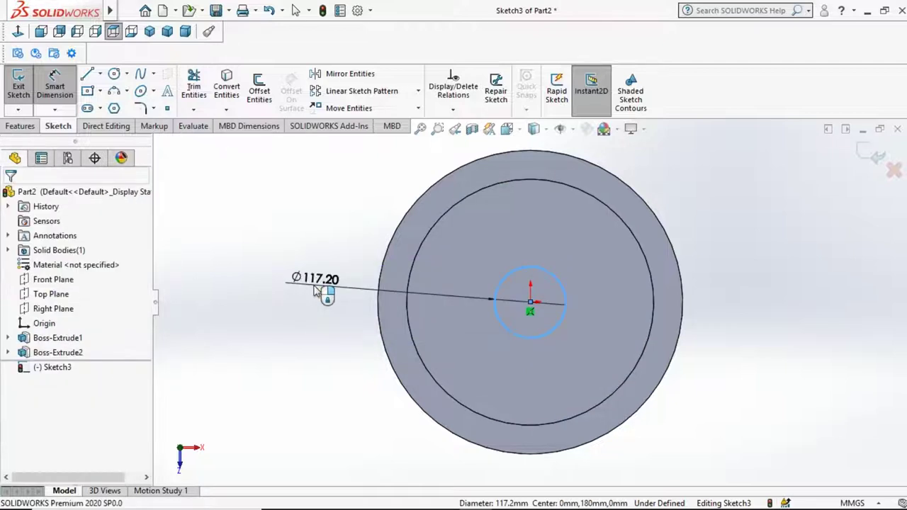
type("120")
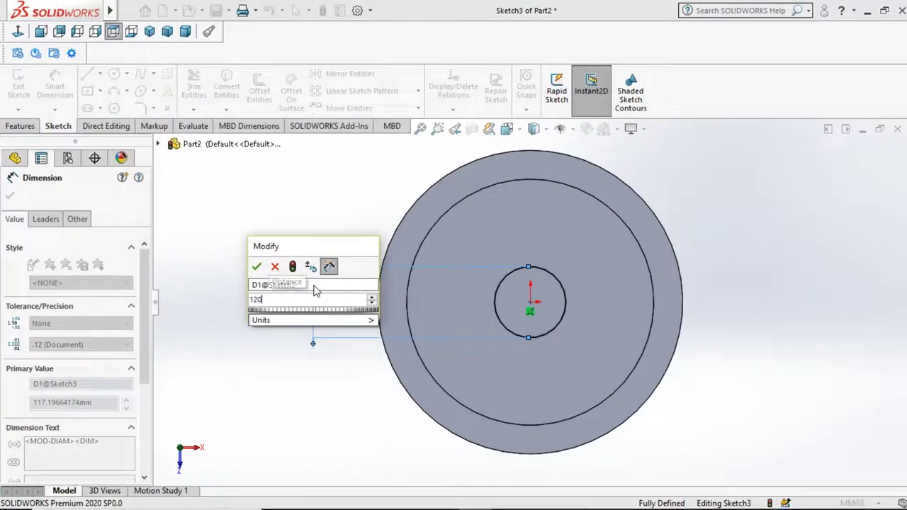
key("Escape")
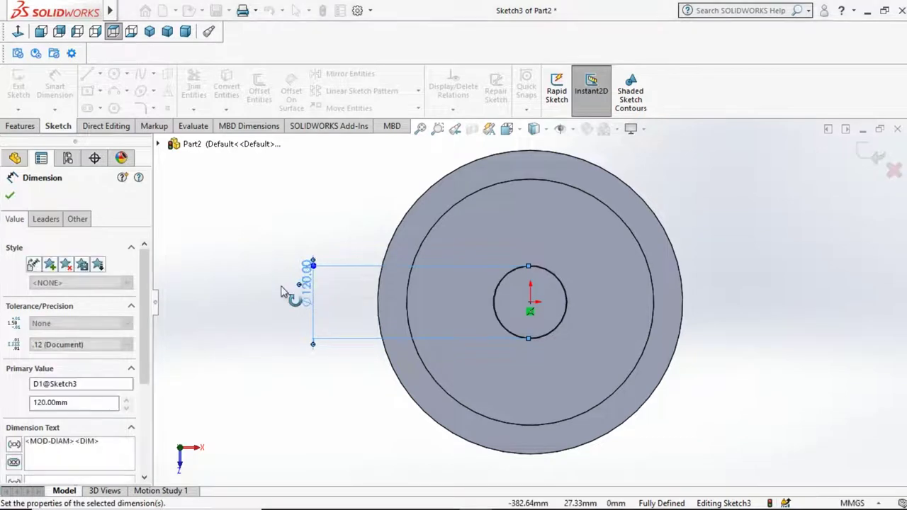
key("Escape")
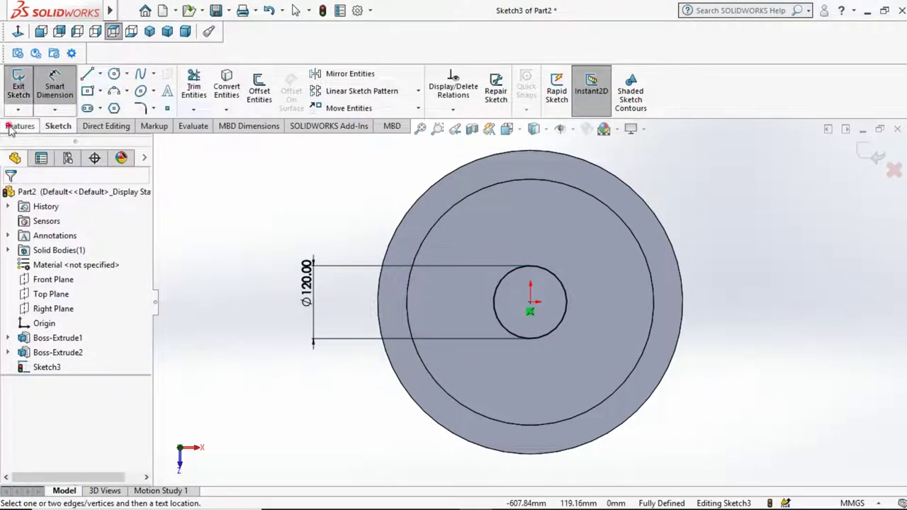
left_click(20, 125)
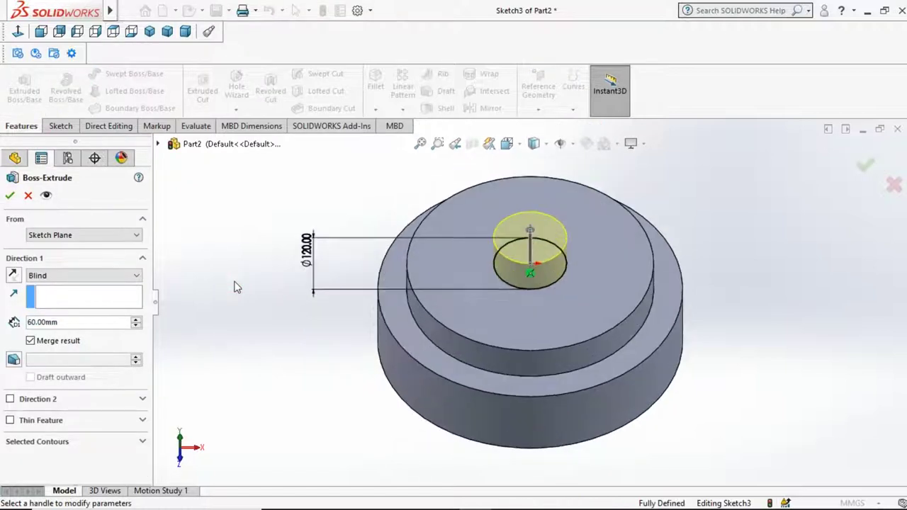
- Extrude the Ø120 circle 60 mm into a central boss
key("ctrl+1")
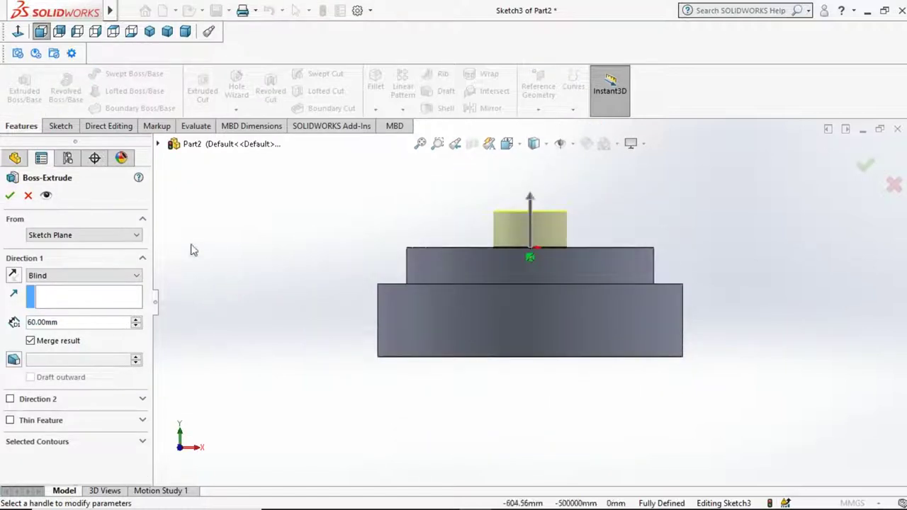
left_click(10, 196)
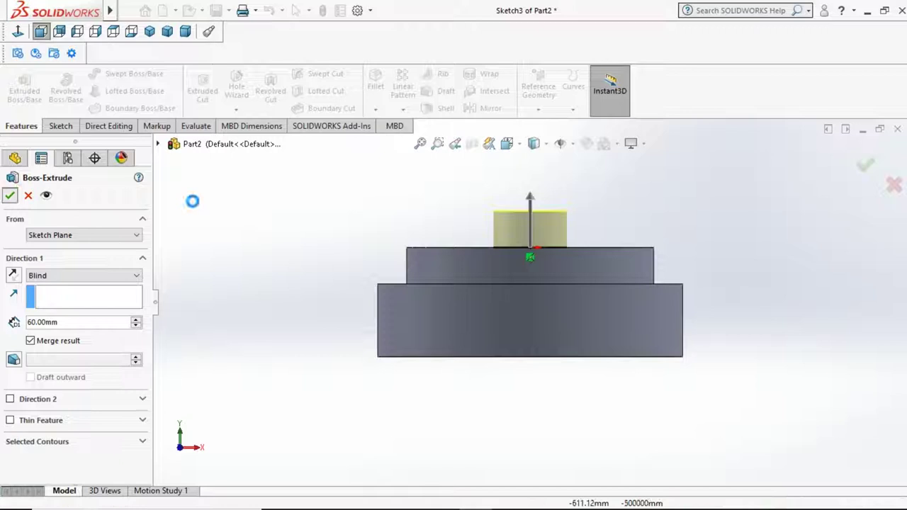
left_click(264, 233)
key("ctrl+7")
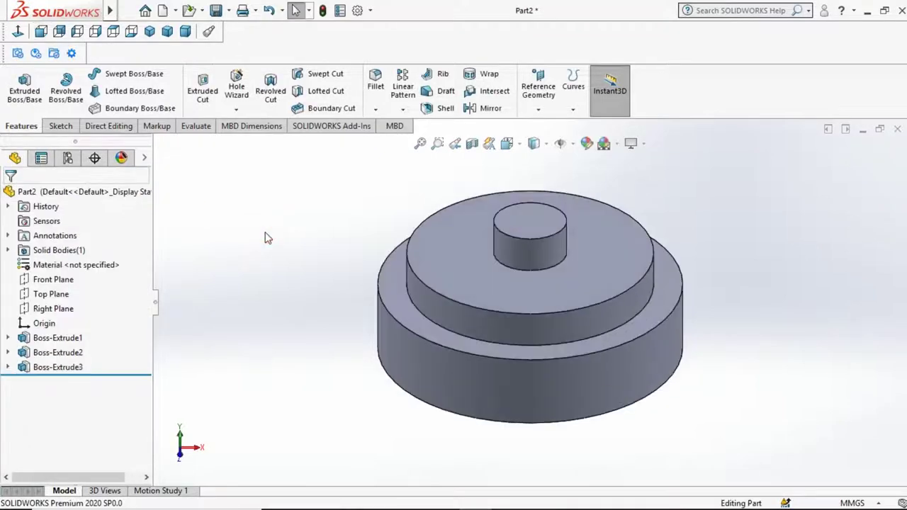
- Start a new sketch on the lower ring's top face, viewed normal to it
left_click(400, 297)
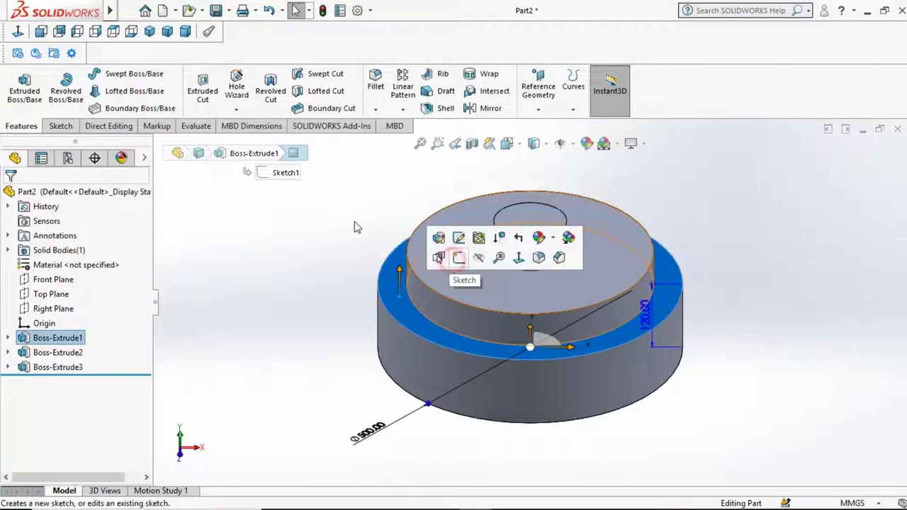
left_click(460, 257)
left_click(16, 33)
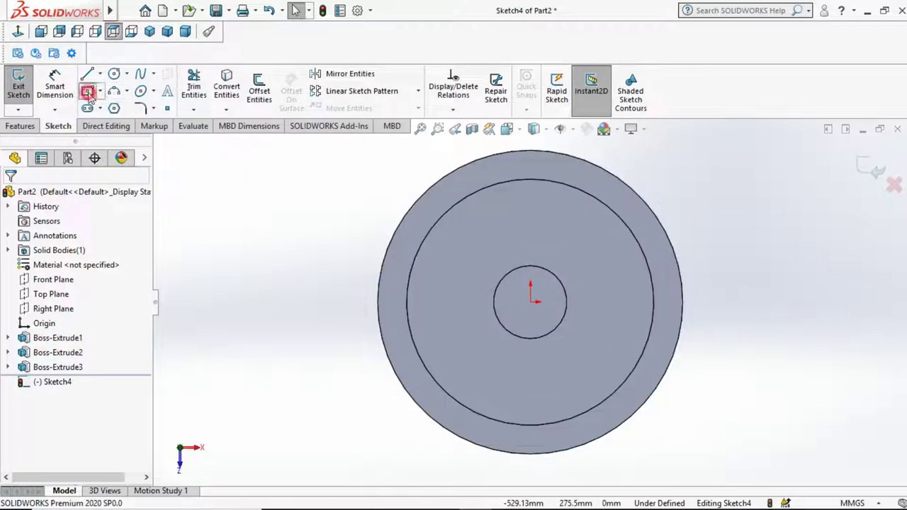
- Draw a centre rectangle from the origin past the rim and an R250 circle on the outer edge
left_click(531, 303)
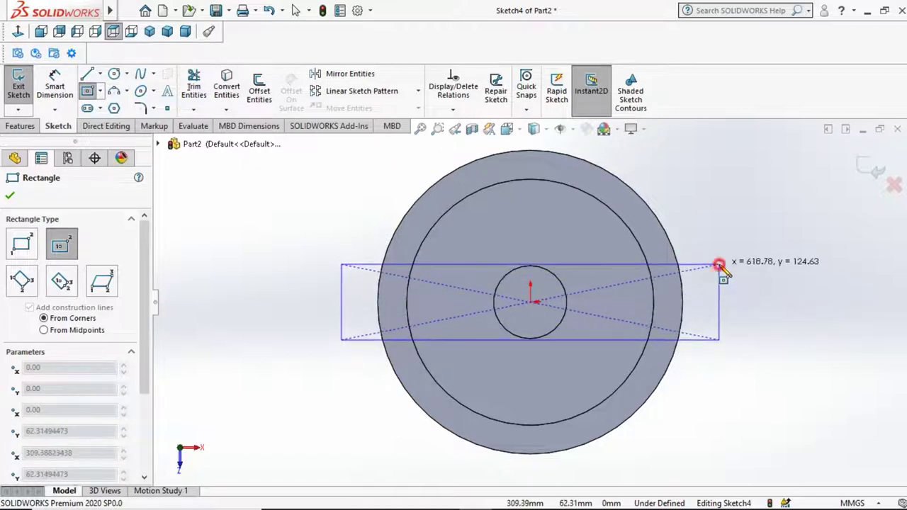
left_click(719, 264)
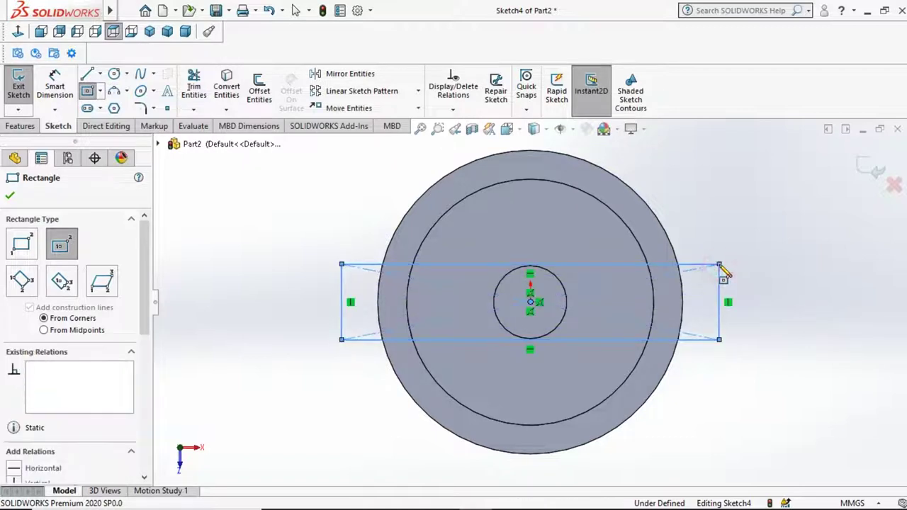
left_click(297, 11)
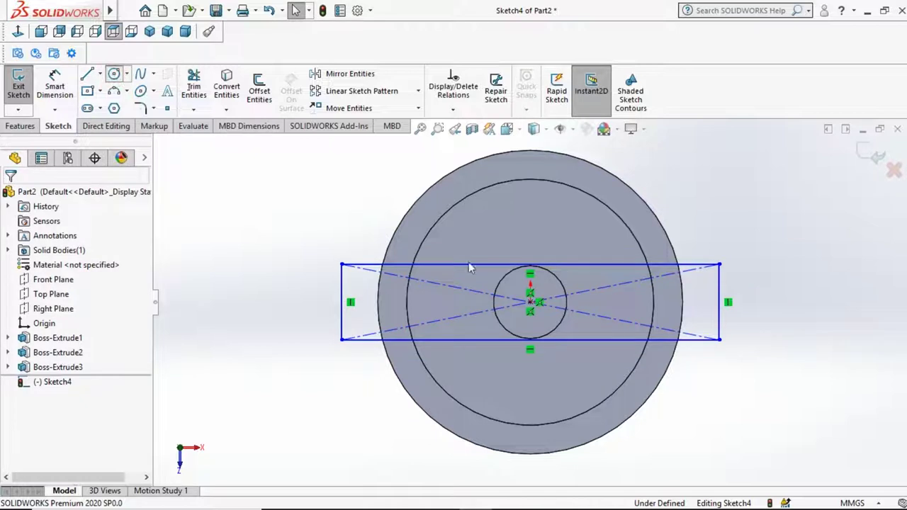
key("c")
left_click(530, 303)
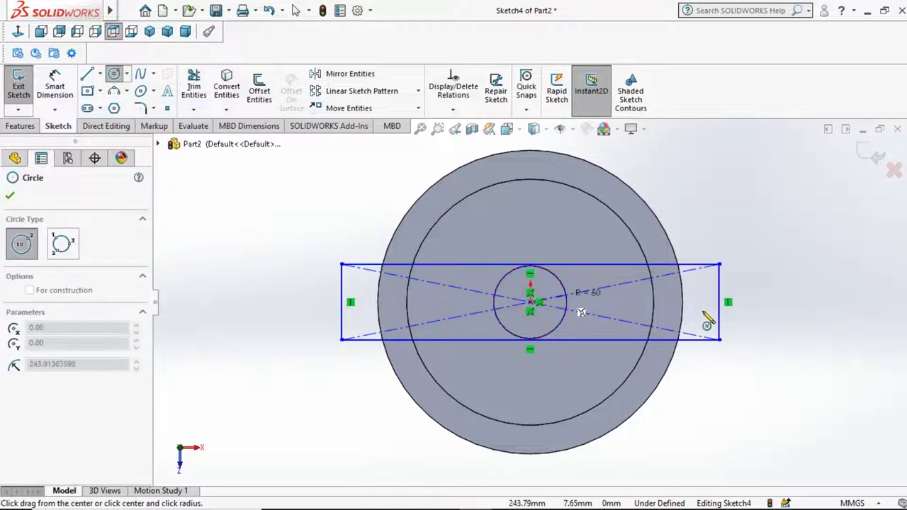
left_click(676, 259)
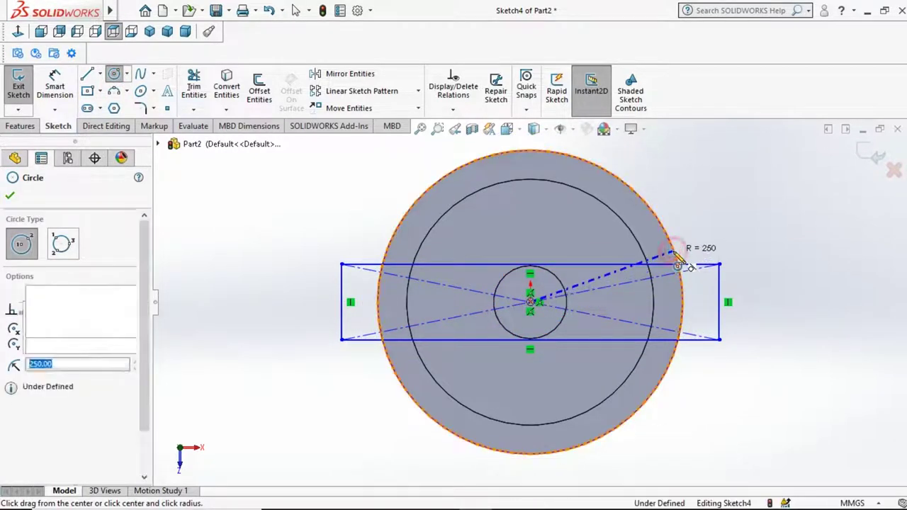
left_click(297, 11)
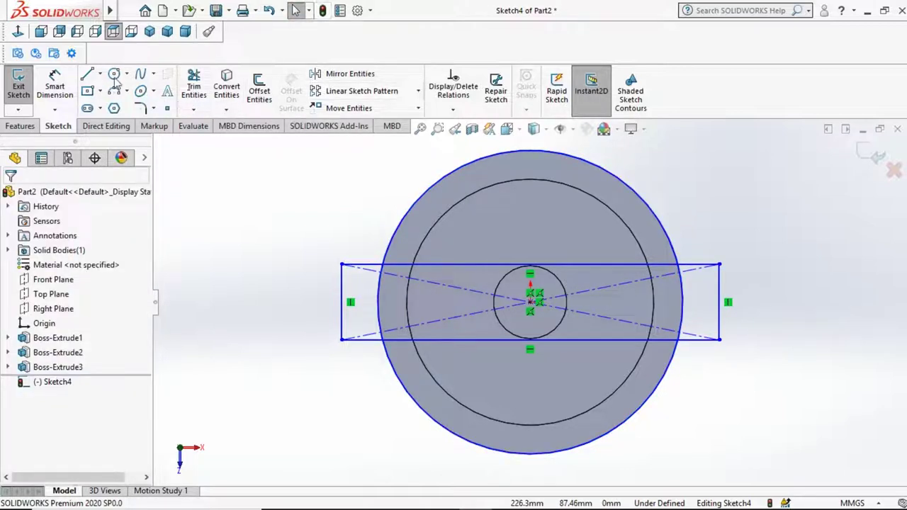
- Dimension the rectangle's right edge 310 mm from the centre point
left_click(60, 84)
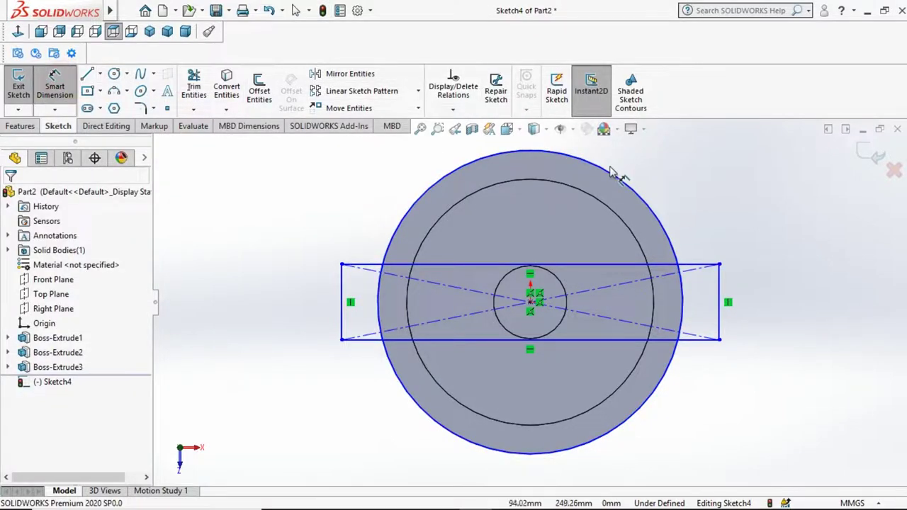
left_click(720, 298)
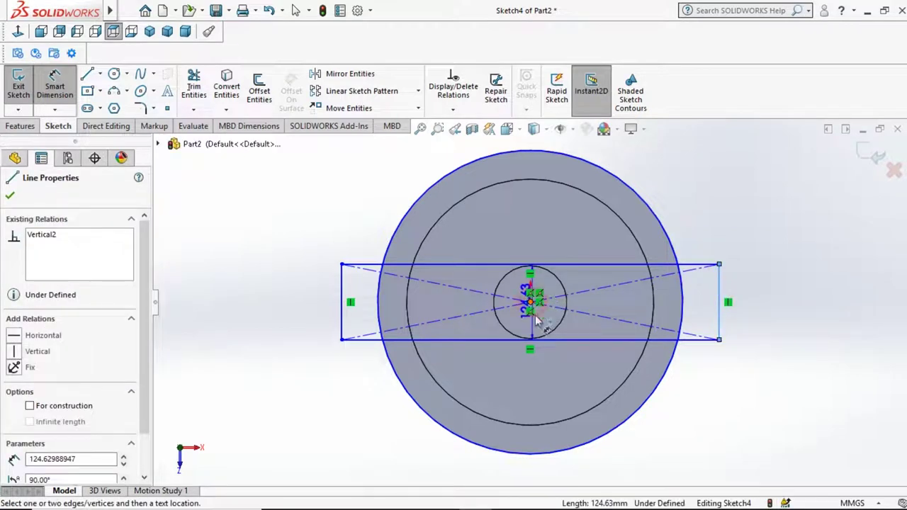
left_click(536, 318)
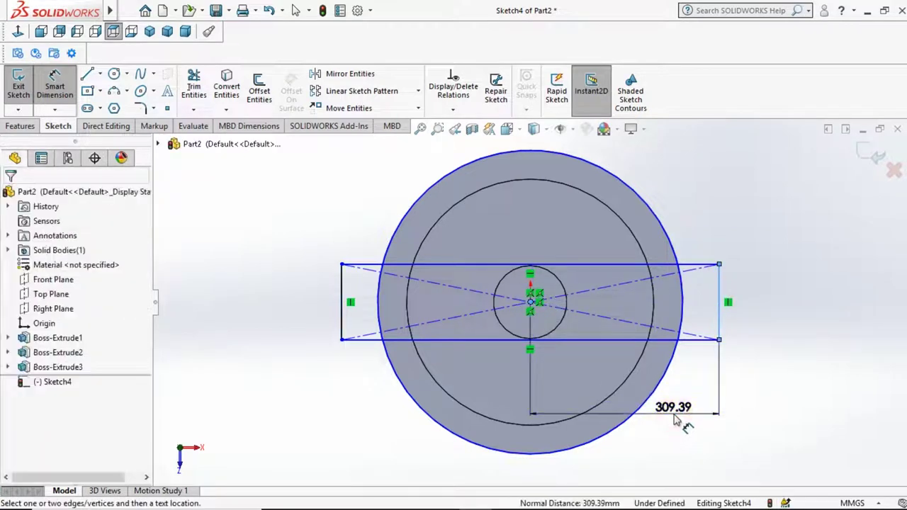
left_click(675, 419)
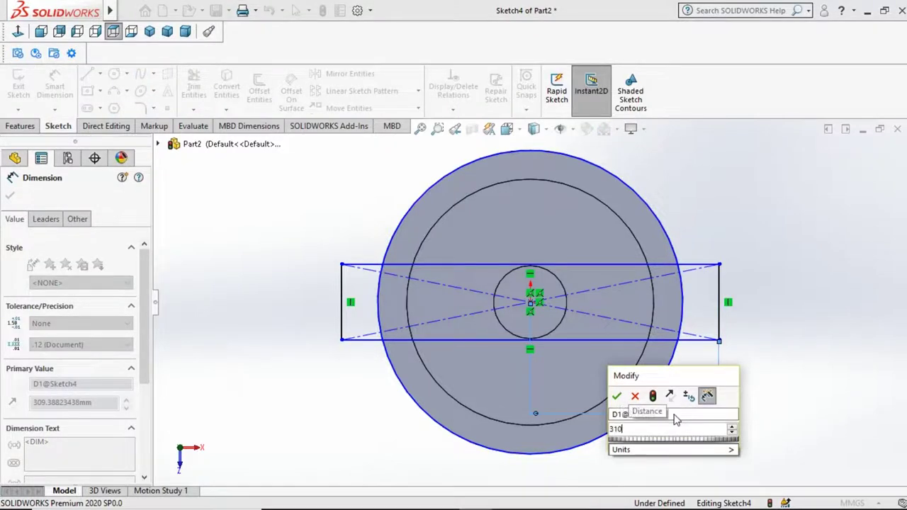
key("Return")
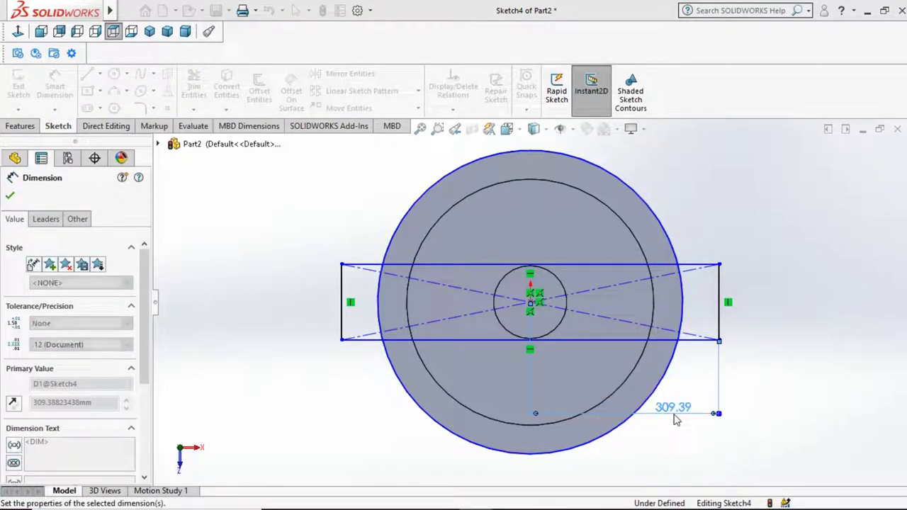
key("Escape")
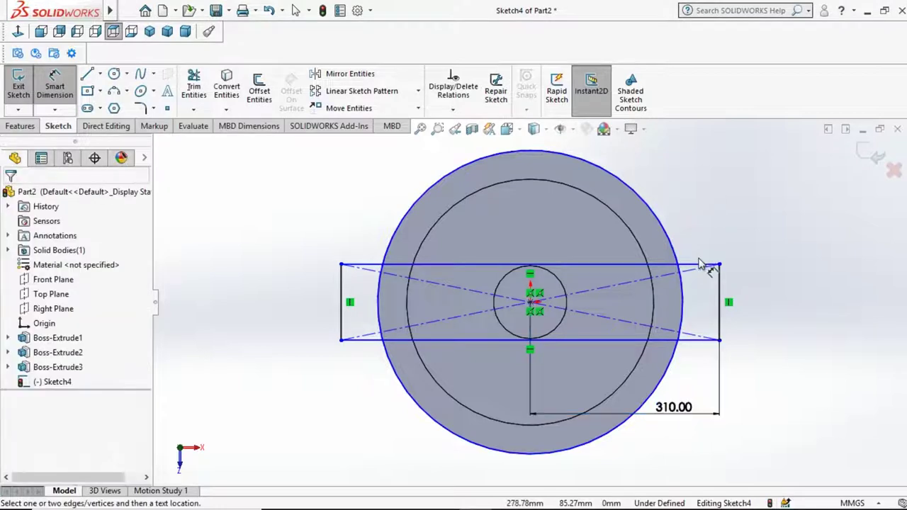
- Set the rectangle's height to 125 mm
left_click(697, 268)
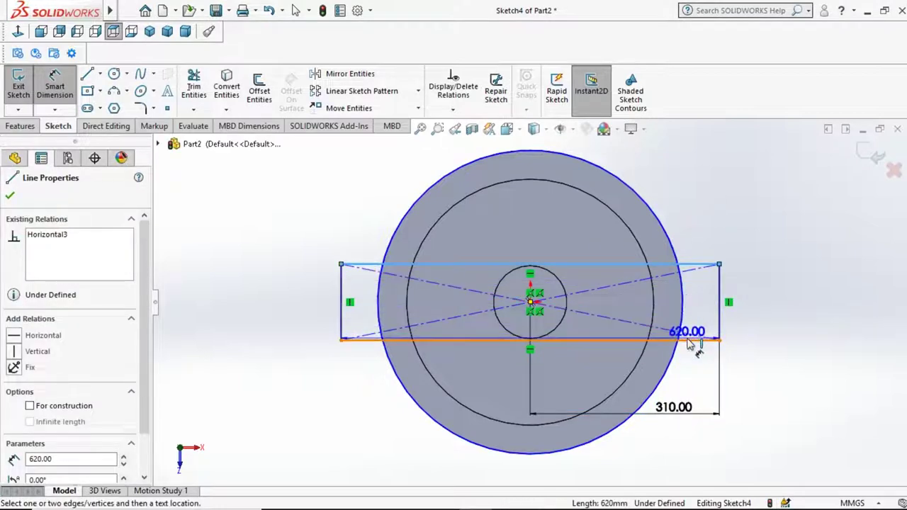
left_click(747, 303)
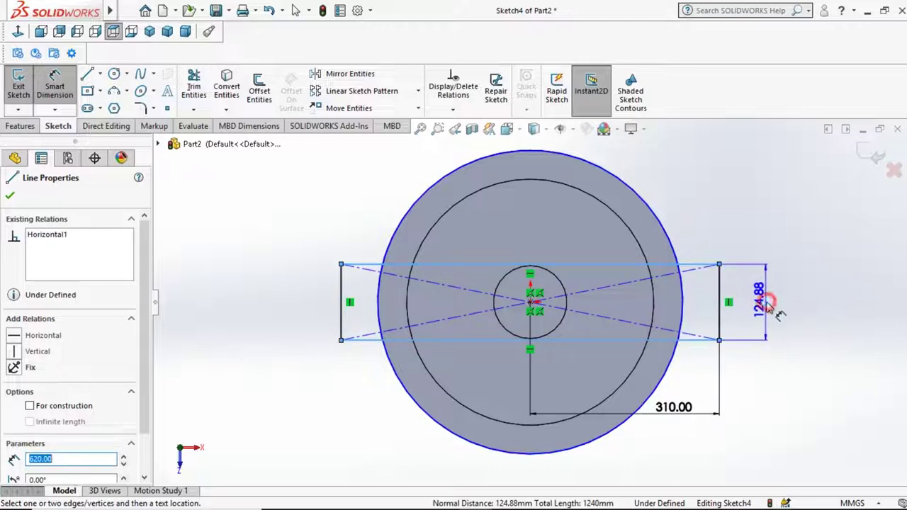
left_click(776, 312)
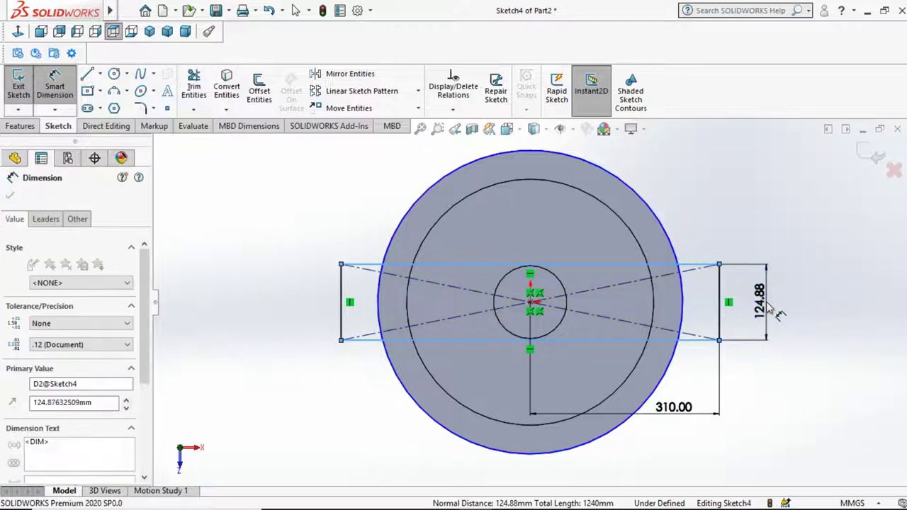
type("125")
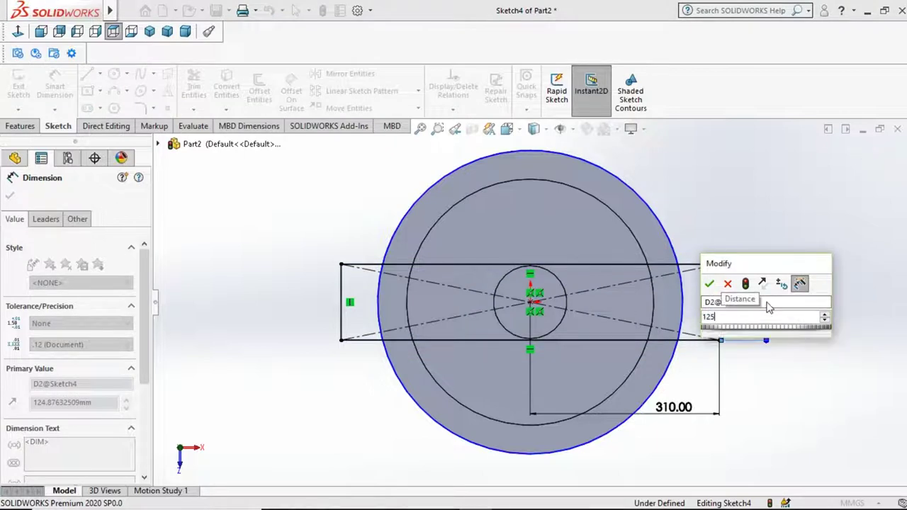
key("Return")
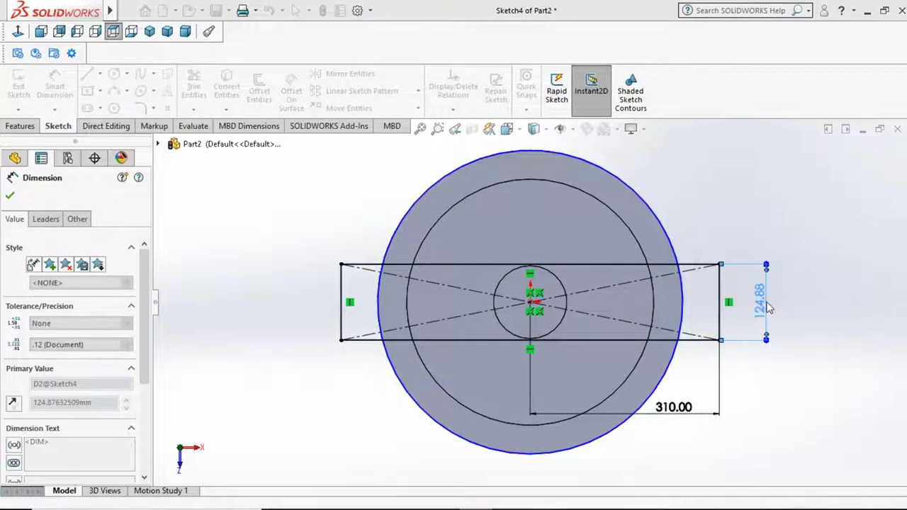
key("Escape")
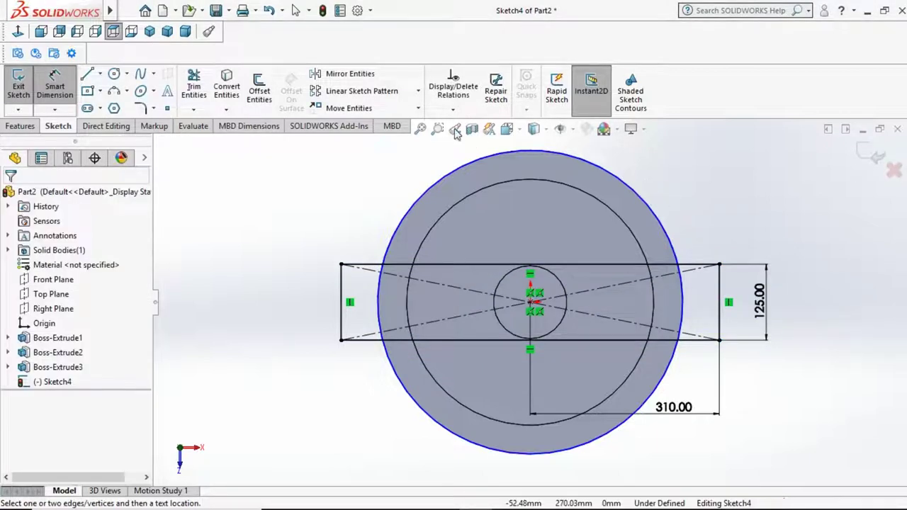
- Power-trim the rectangle's left portion and the construction lines, leaving a tab beyond the rim
left_click(193, 85)
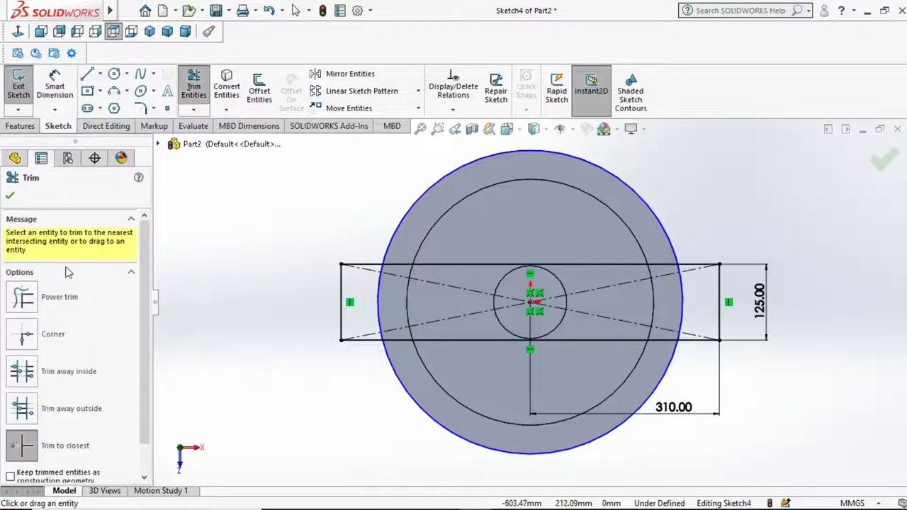
left_click(20, 301)
mouse_move(340, 283)
left_mouse_down()
mouse_move(362, 345)
mouse_move(427, 222)
left_mouse_up()
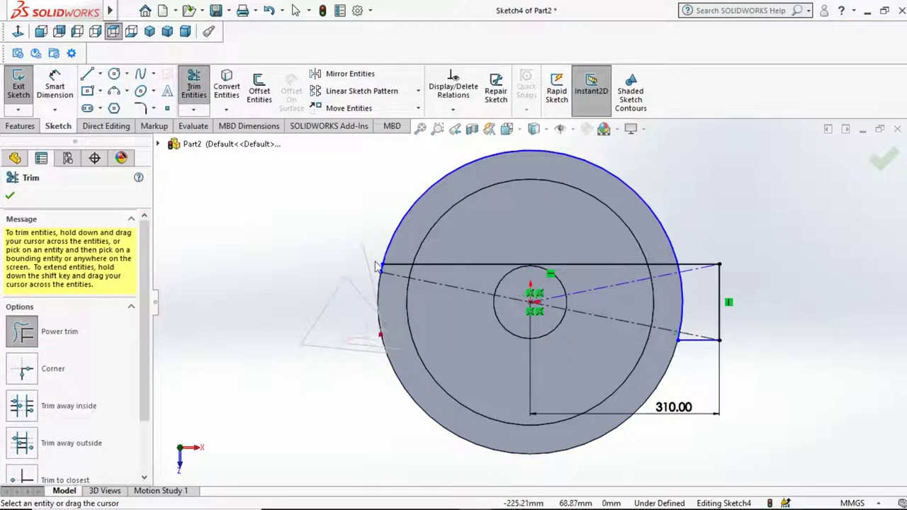
mouse_move(601, 375)
left_mouse_down()
mouse_move(577, 310)
mouse_move(536, 294)
left_mouse_up()
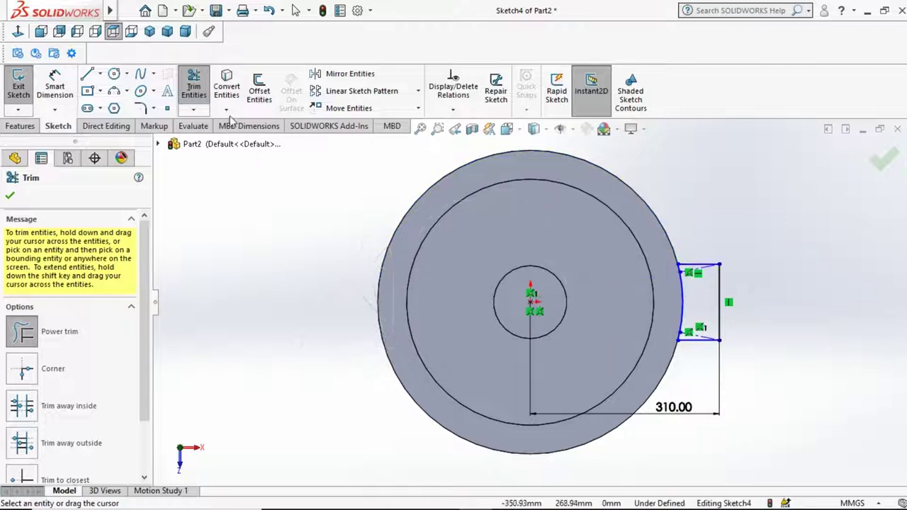
left_click(296, 12)
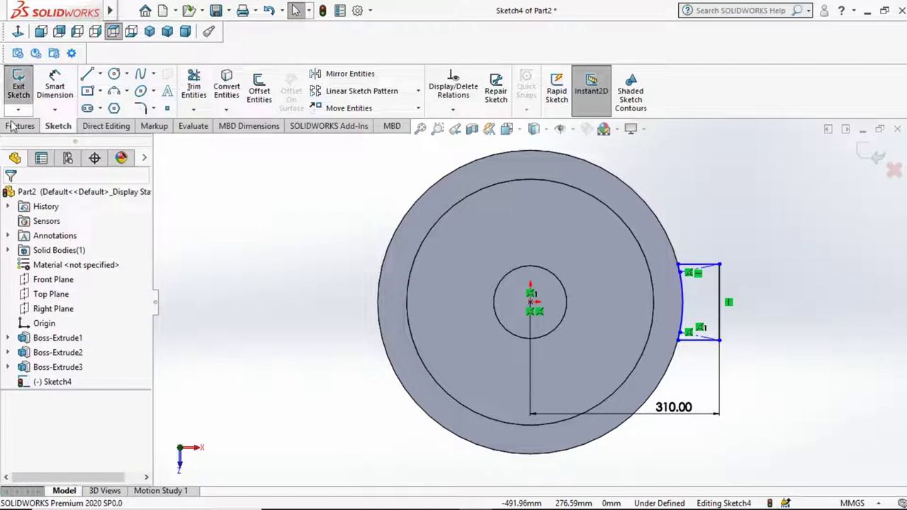
left_click(21, 124)
- Extrude the tab sketch Through All in the reversed, downward direction to create Boss-Extrude4
left_click(23, 85)
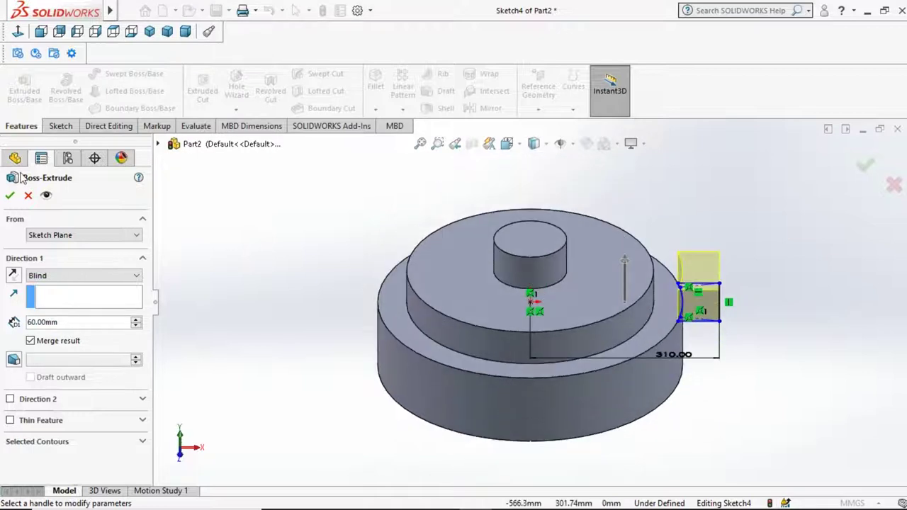
left_click(42, 276)
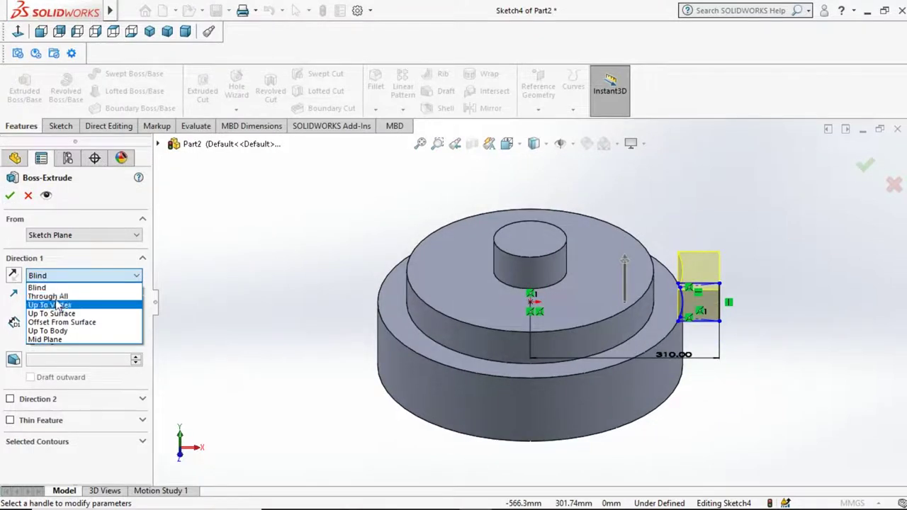
left_click(58, 298)
left_click(14, 274)
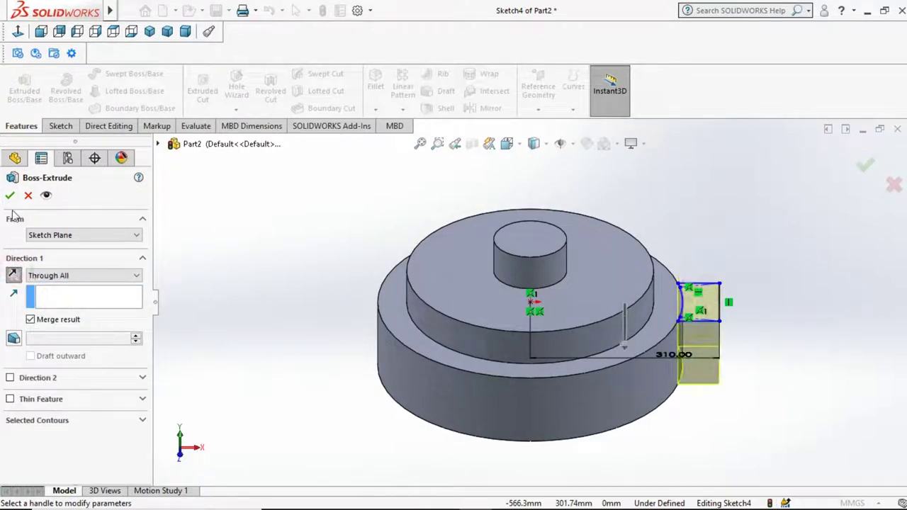
left_click(8, 197)
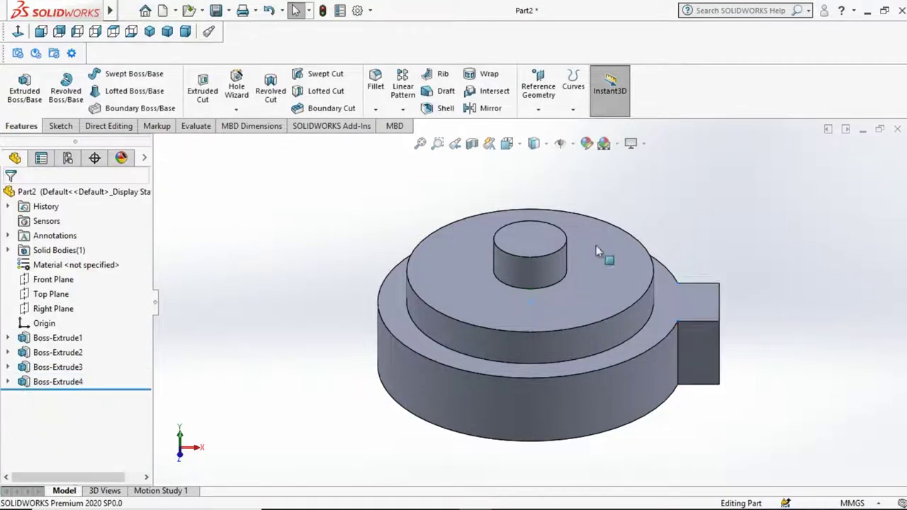
- Start Sketch5 on the ring-and-lug face, view it Normal To, and offset the outline 10 mm inward
left_click(698, 303)
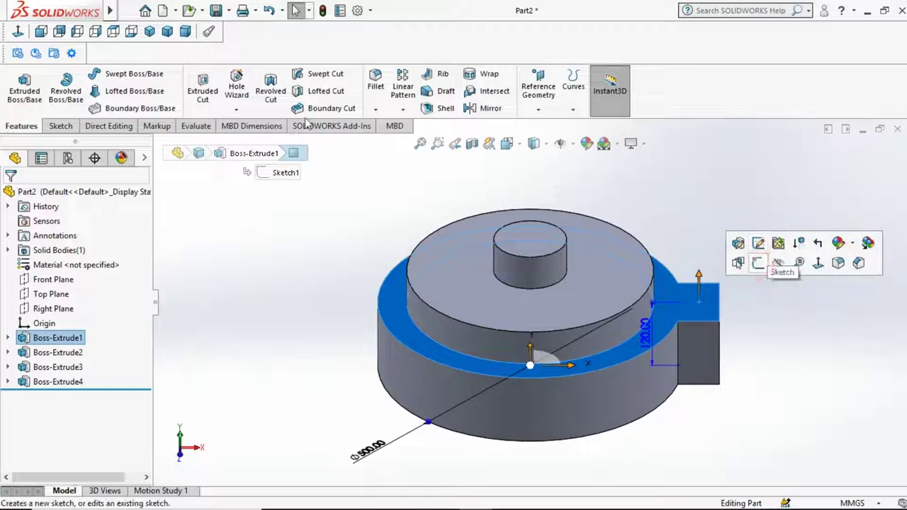
left_click(777, 263)
left_click(20, 32)
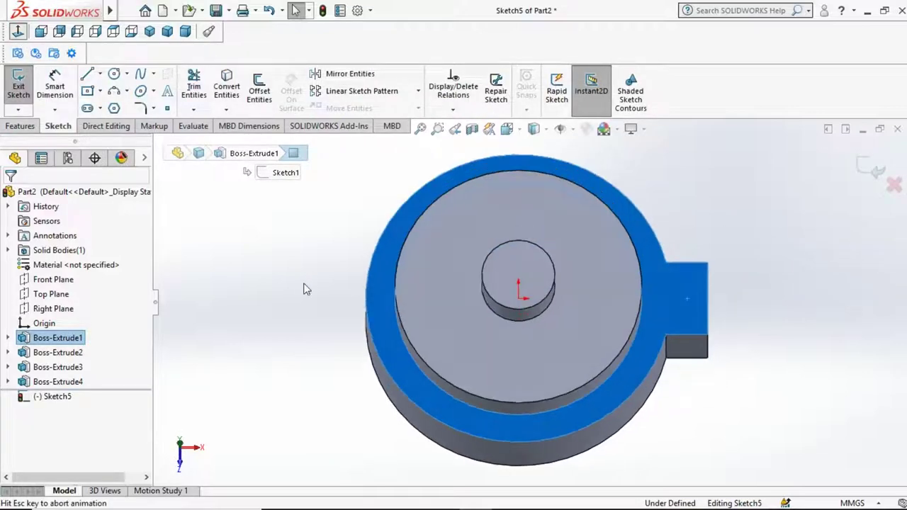
left_click(679, 285)
left_click(260, 82)
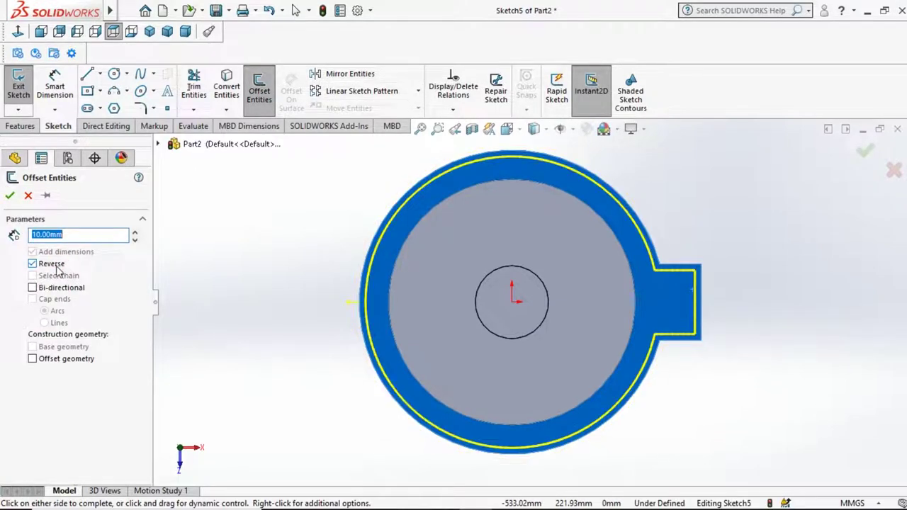
left_click(370, 299)
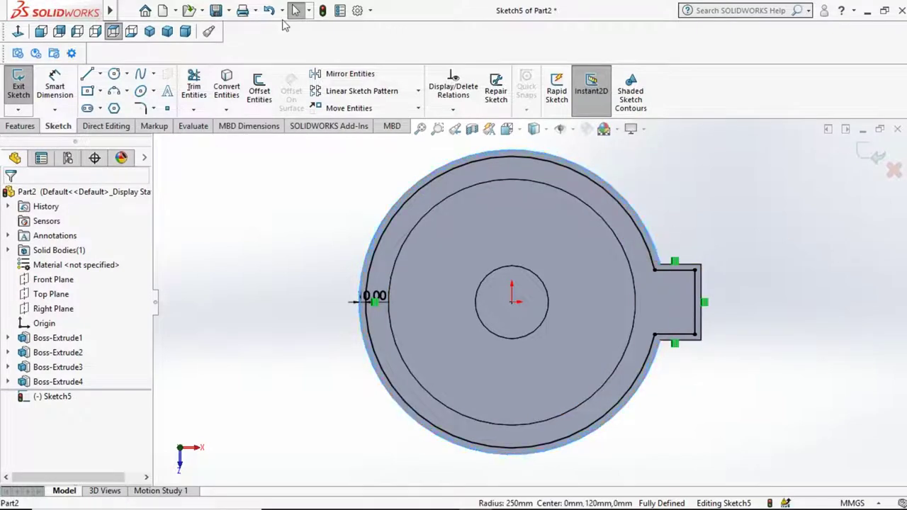
- Convert the outer circular edge into the sketch and power-trim away the outer circle and extra arc
left_click(624, 245)
left_click(230, 100)
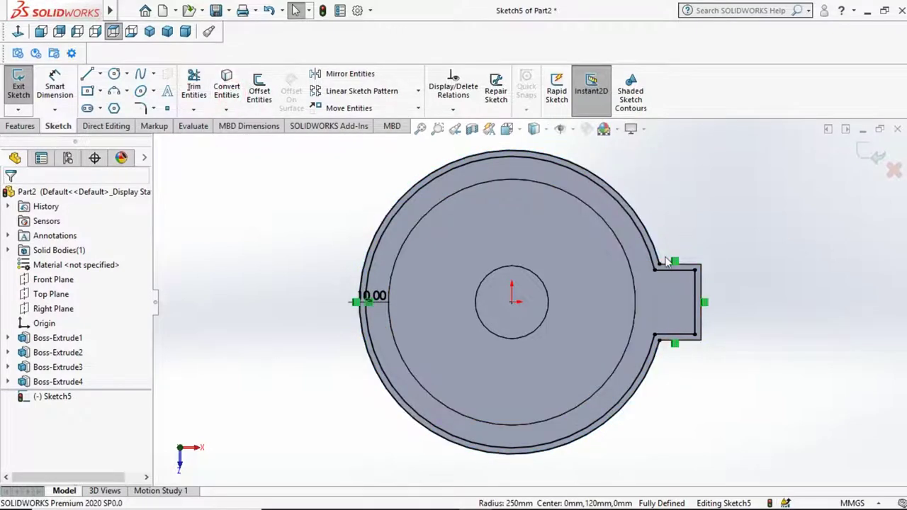
left_click(658, 338)
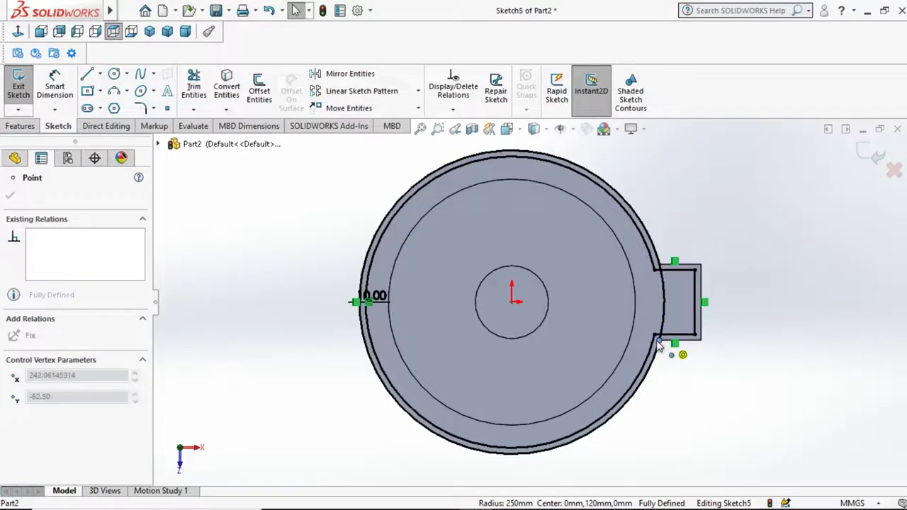
left_click(193, 86)
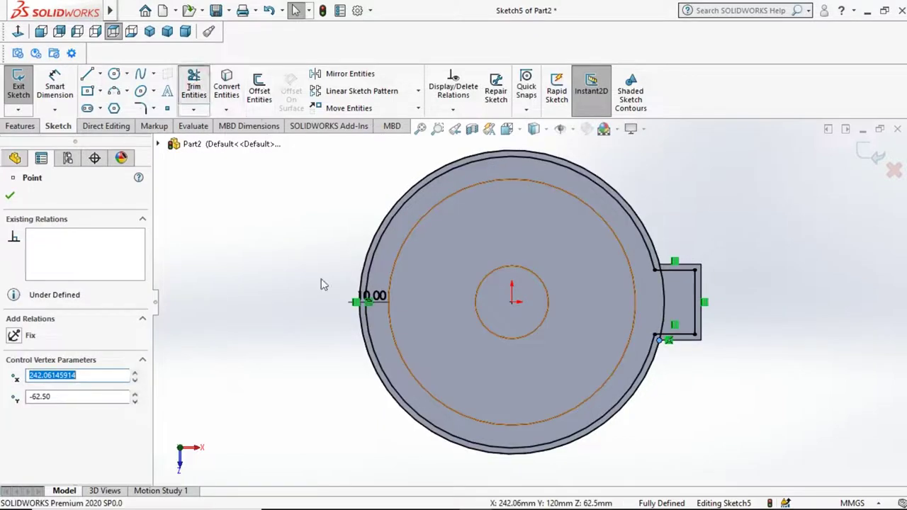
left_click_drag(374, 228, 549, 228)
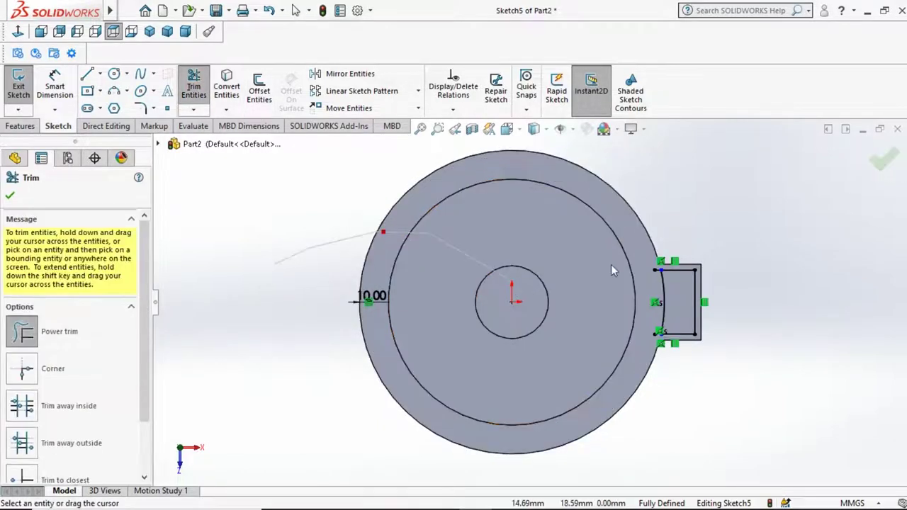
- Trim the leftover stubs at both ends of the arc to the closest intersections
left_click(21, 476)
left_click(658, 268)
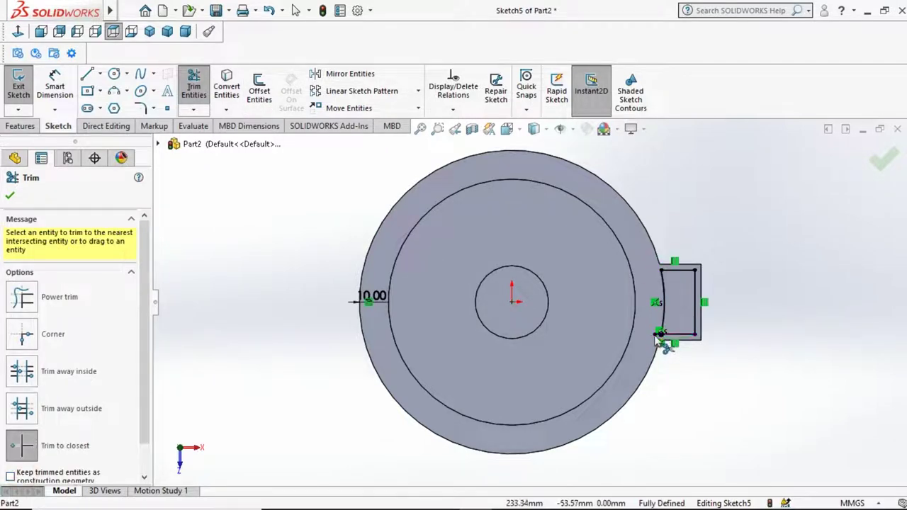
scroll(659, 338, "down", 3)
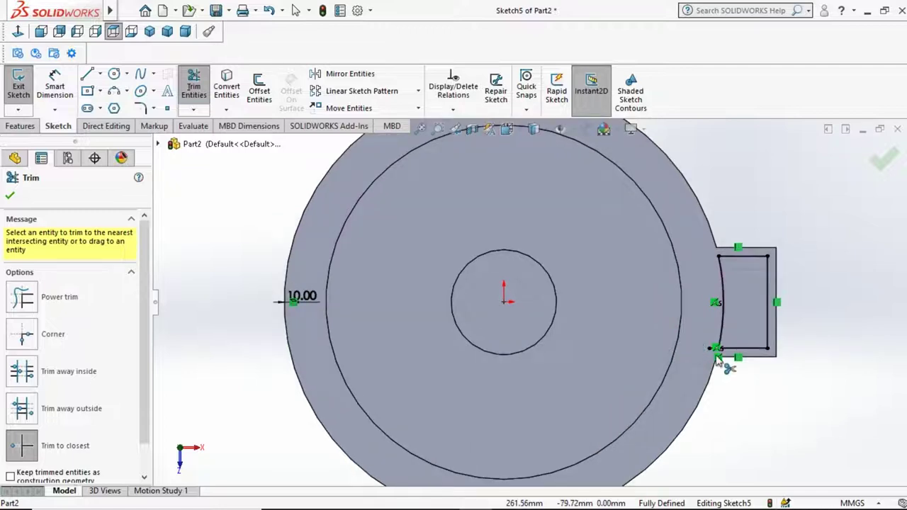
left_click(715, 349)
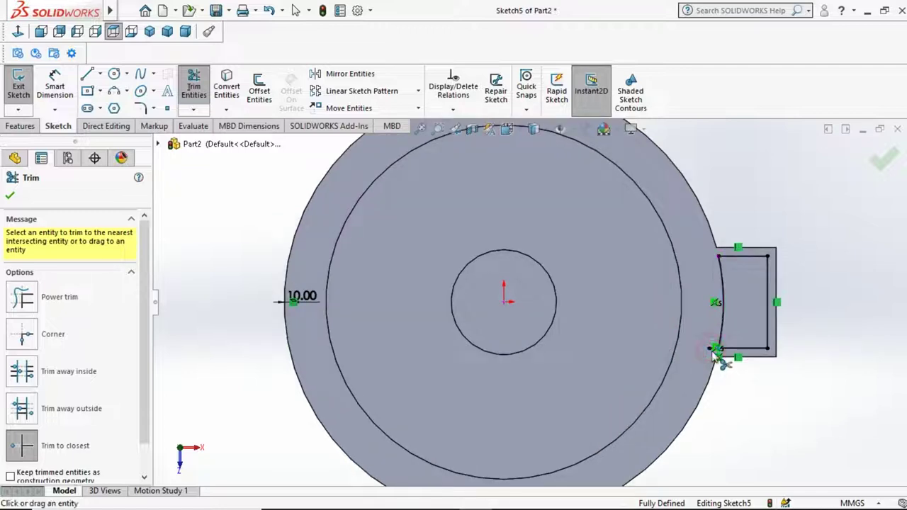
scroll(715, 352, "down", 2)
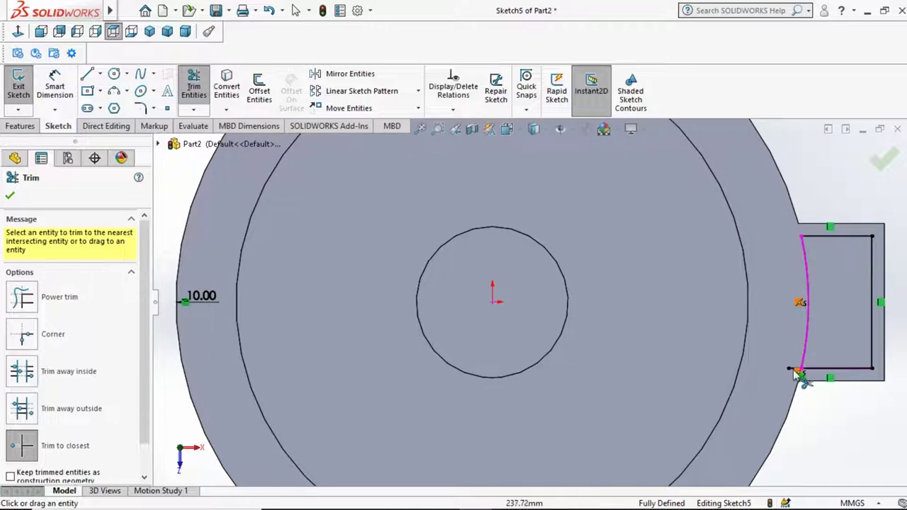
left_click(793, 369)
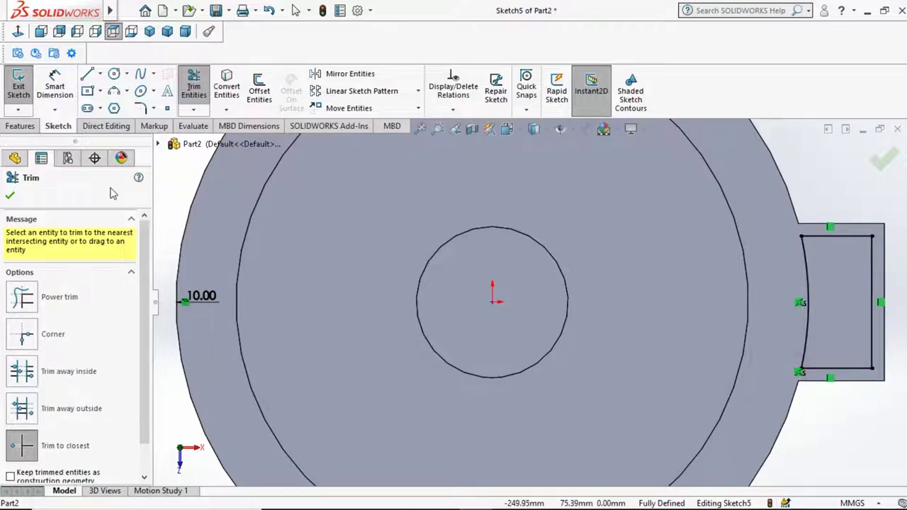
left_click(15, 199)
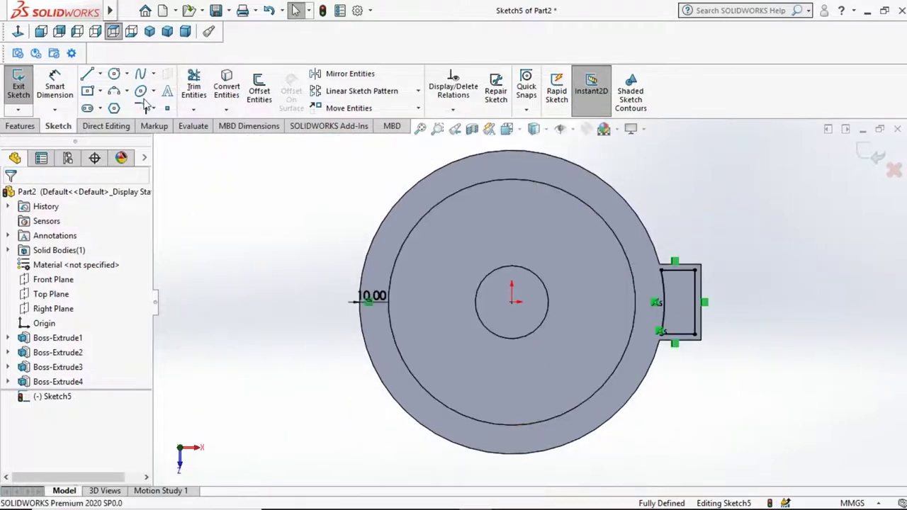
- Cancel the premature cut and trim away the outline's right edge
left_click(21, 126)
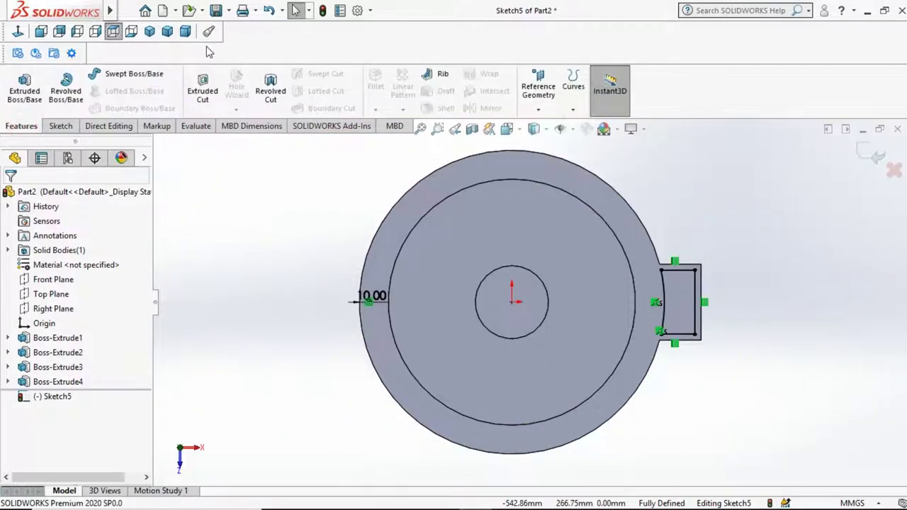
left_click(198, 86)
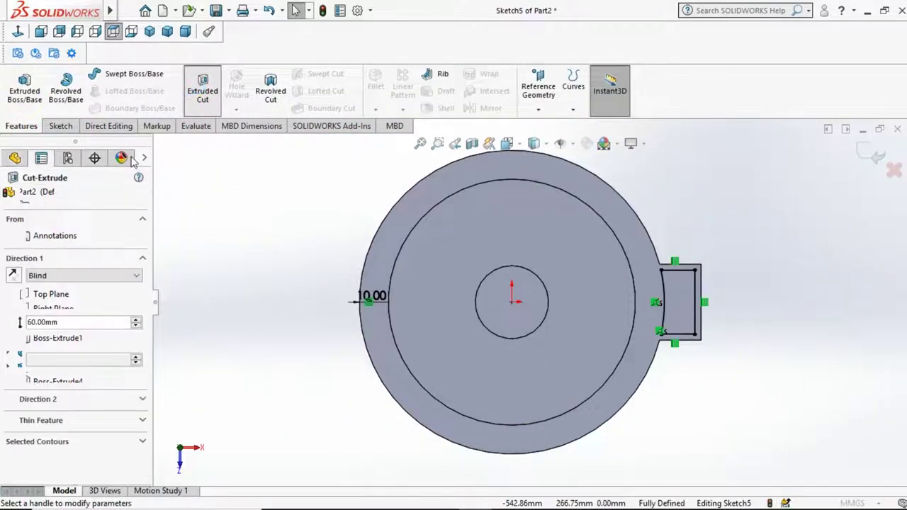
left_click(27, 194)
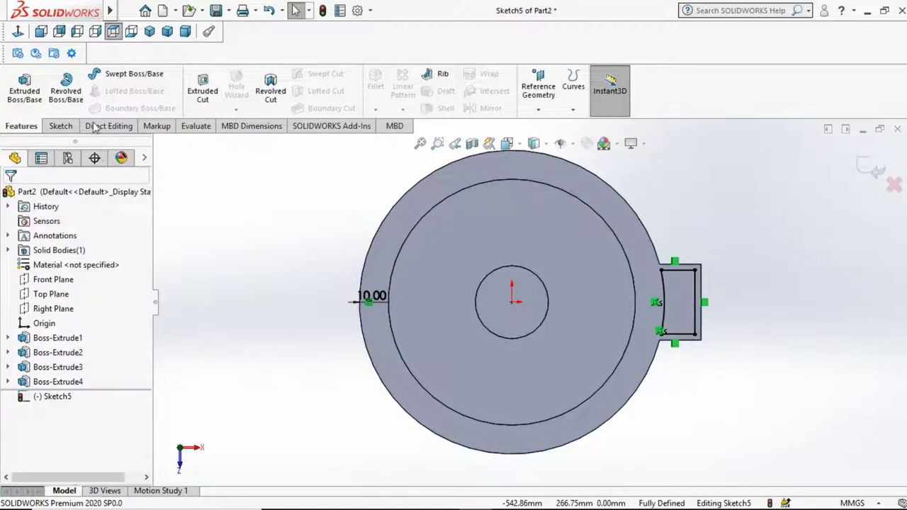
left_click(59, 125)
left_click(194, 87)
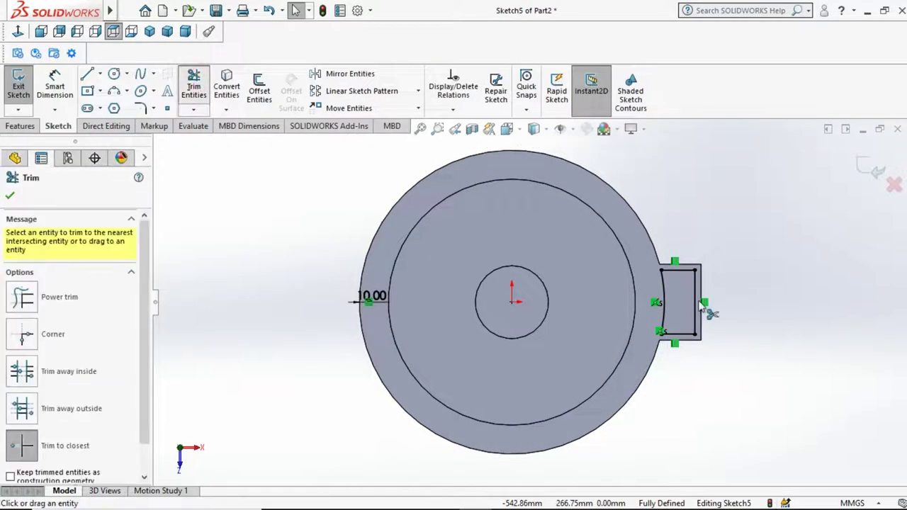
left_click(701, 304)
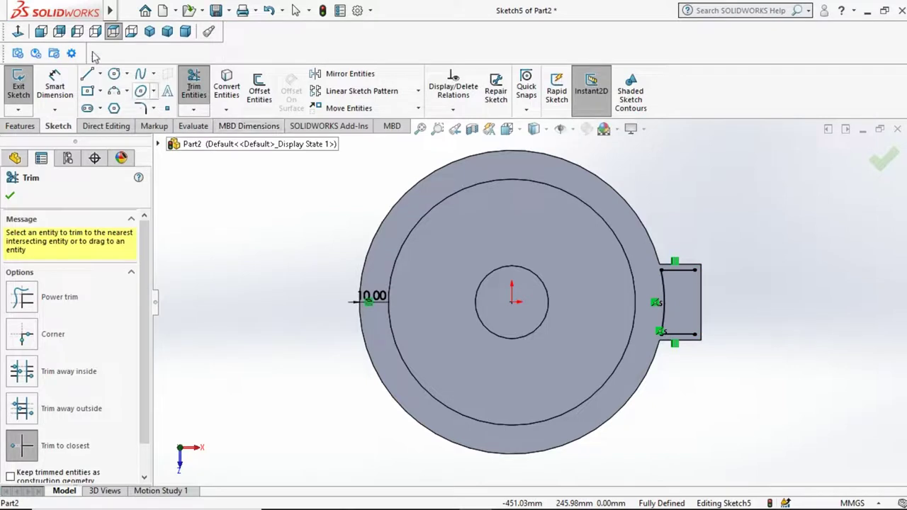
- Draw three lines extending the profile past the lug's outer end to close the rectangle
left_click(87, 74)
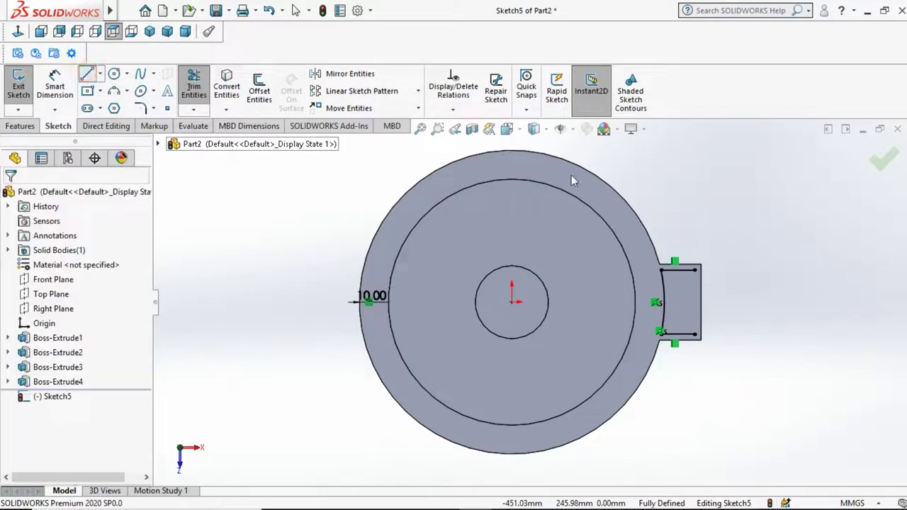
left_click(698, 269)
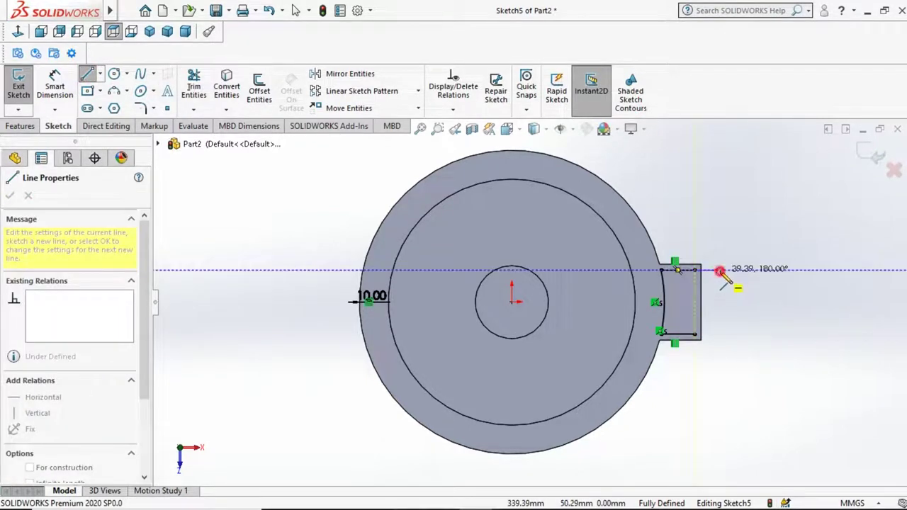
left_click(720, 270)
left_click(720, 334)
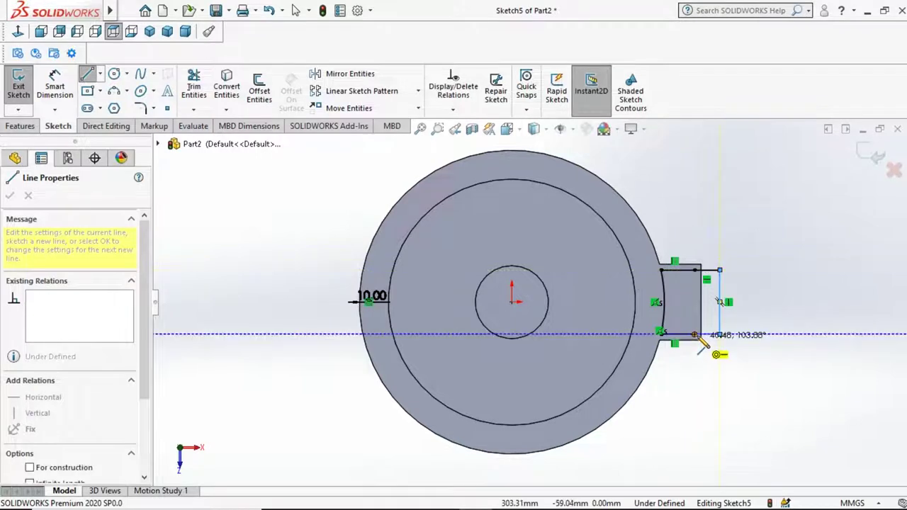
left_click(695, 334)
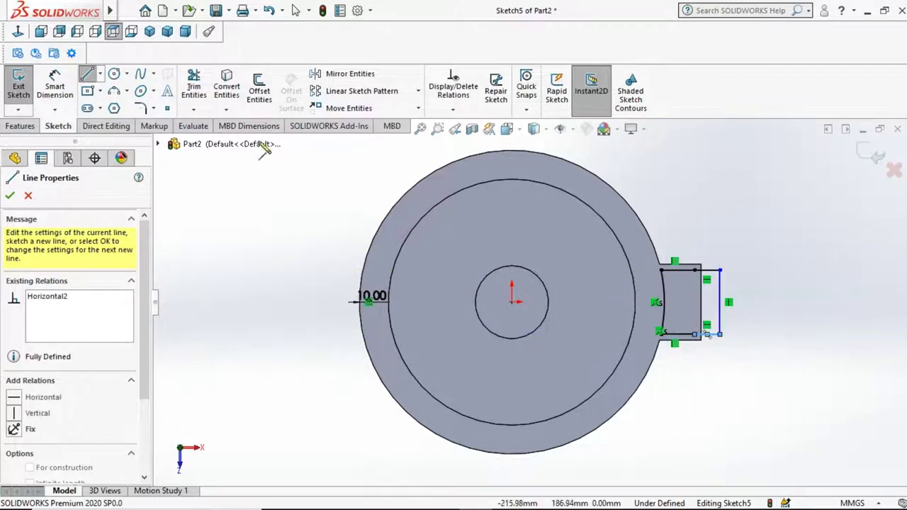
left_click(32, 127)
left_click(203, 89)
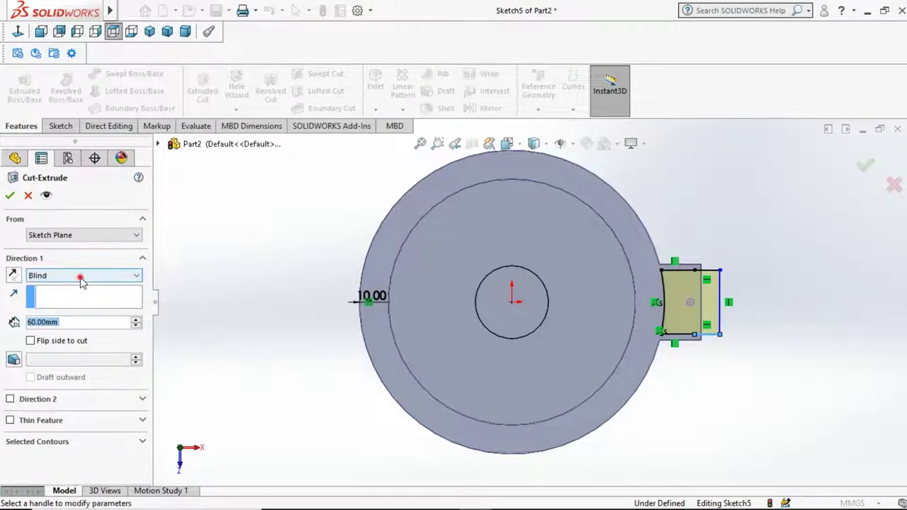
- Make the cut end Offset From Surface, 30 mm from the bottom face, checking in Front view
left_click(81, 277)
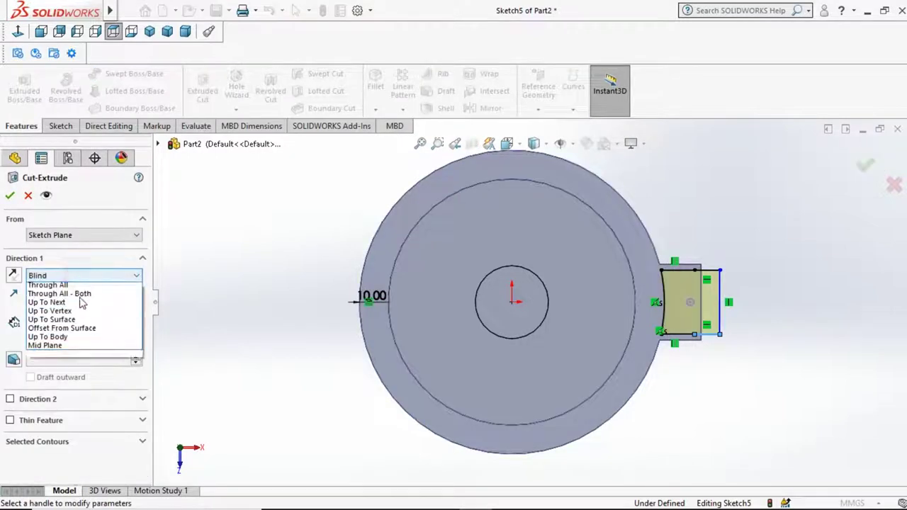
left_click(261, 278)
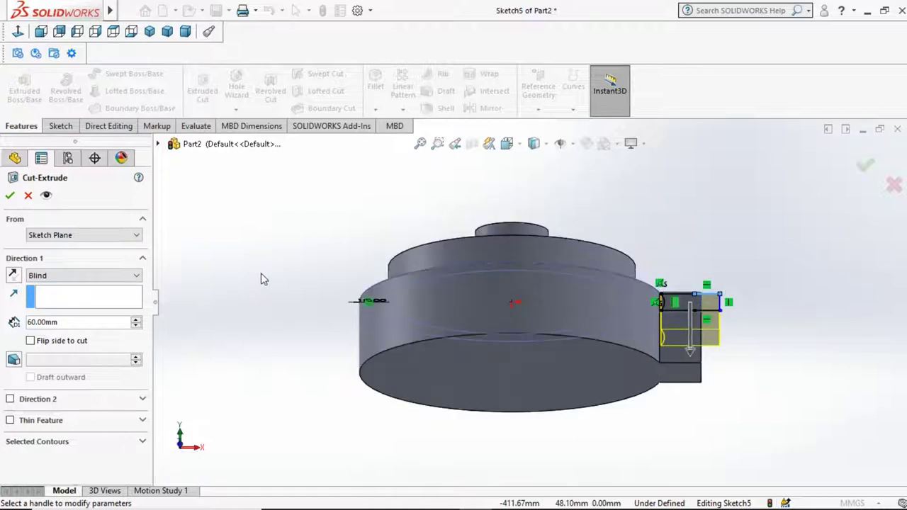
left_click(82, 276)
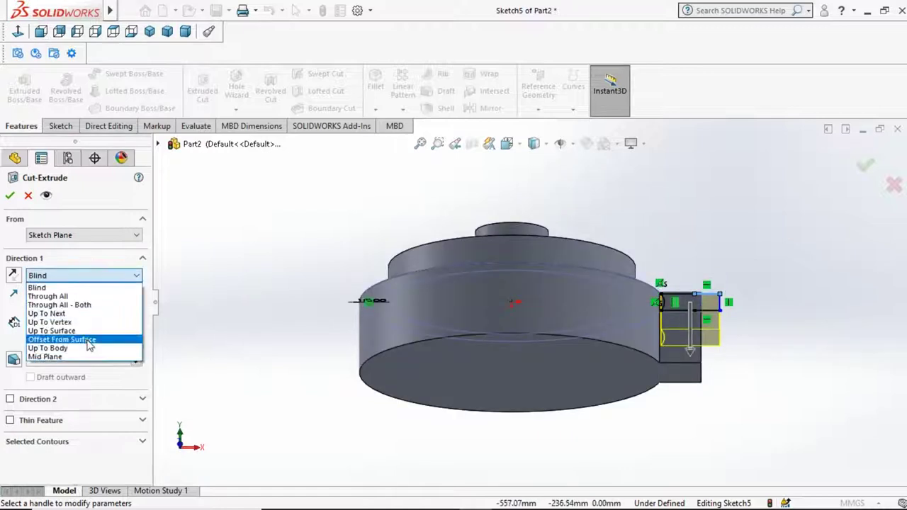
left_click(89, 345)
left_click(463, 373)
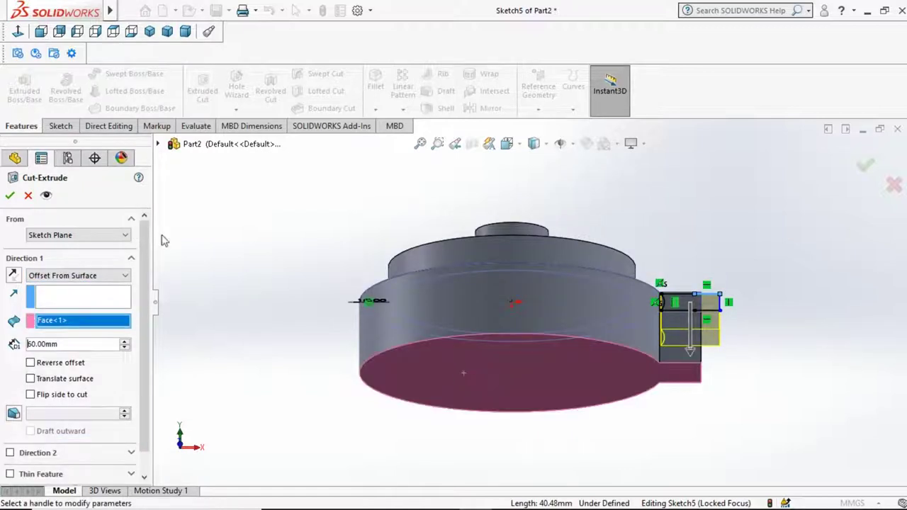
left_click(236, 241)
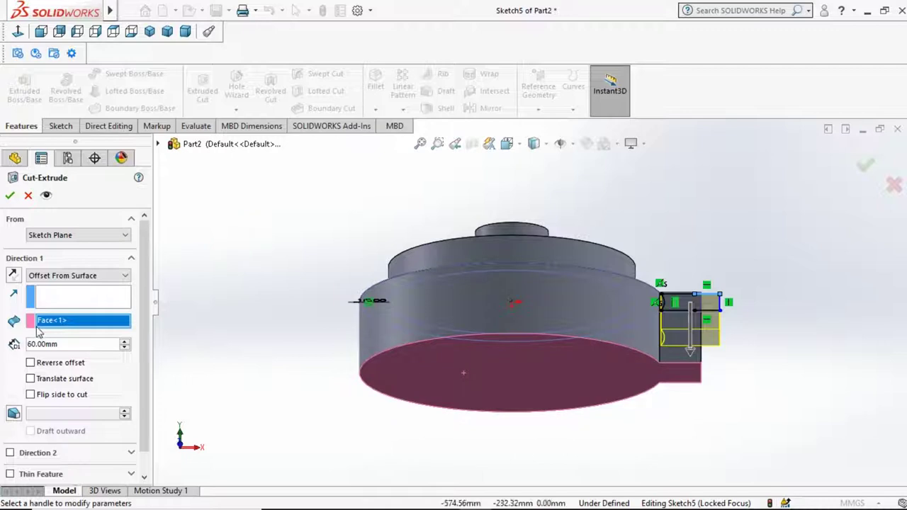
left_click(125, 348)
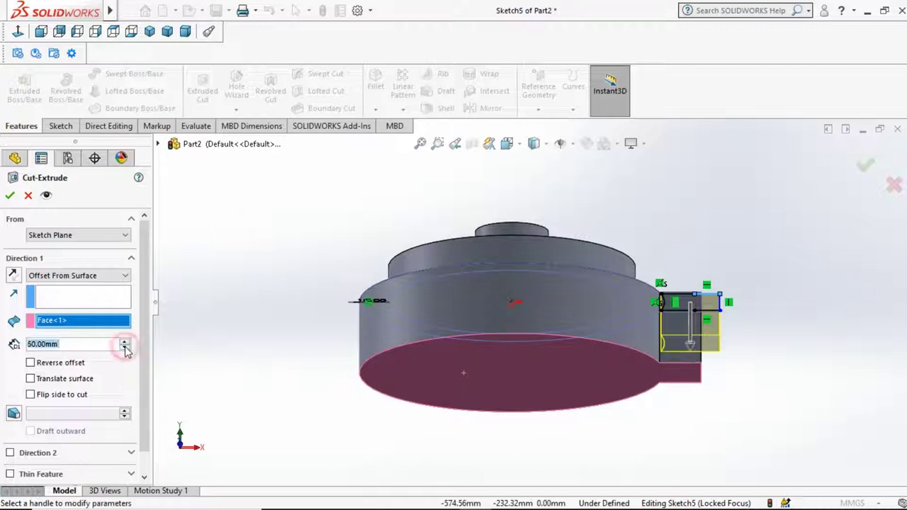
left_click(124, 348)
left_click(125, 348)
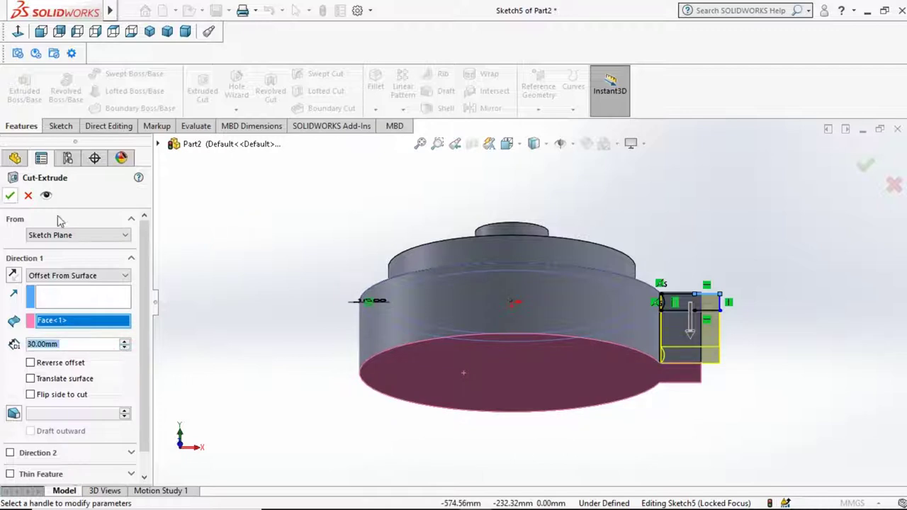
left_click(43, 34)
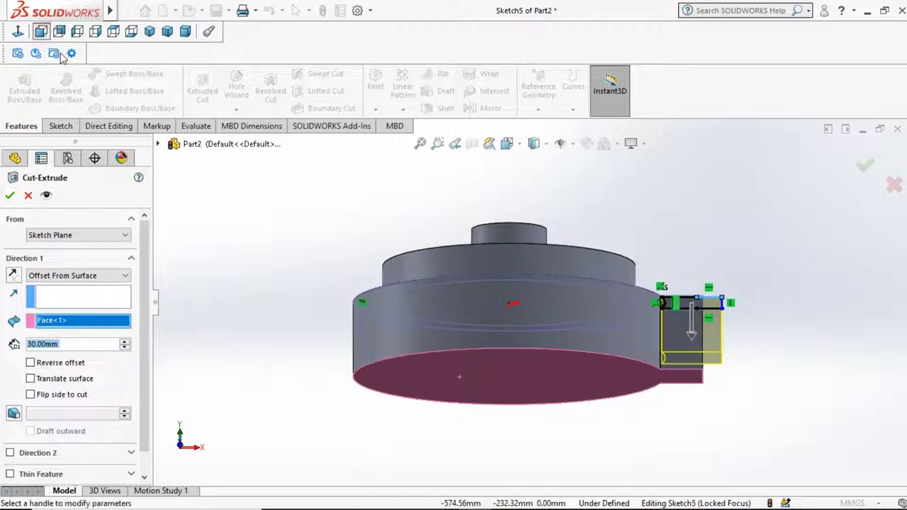
left_click(8, 196)
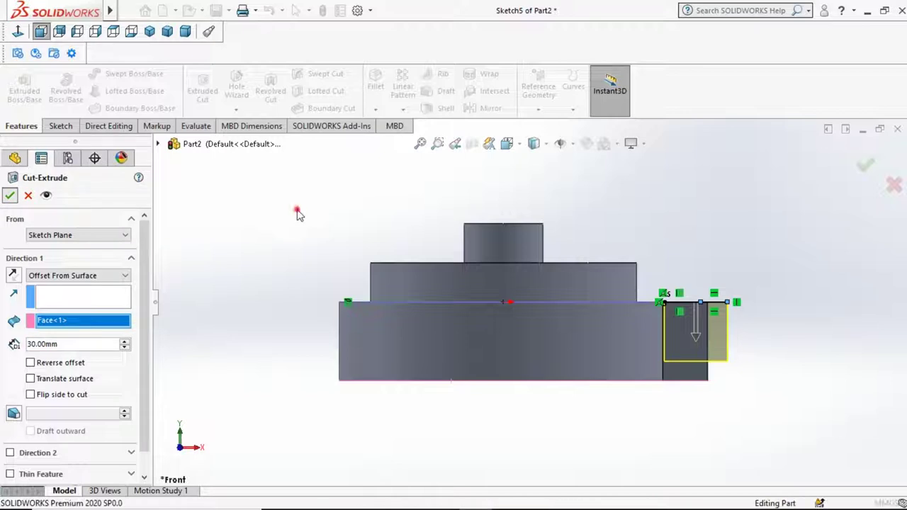
- Start Sketch6 on the lug face and draw horizontal, vertical and diagonal lines forming a triangle
left_click(698, 315)
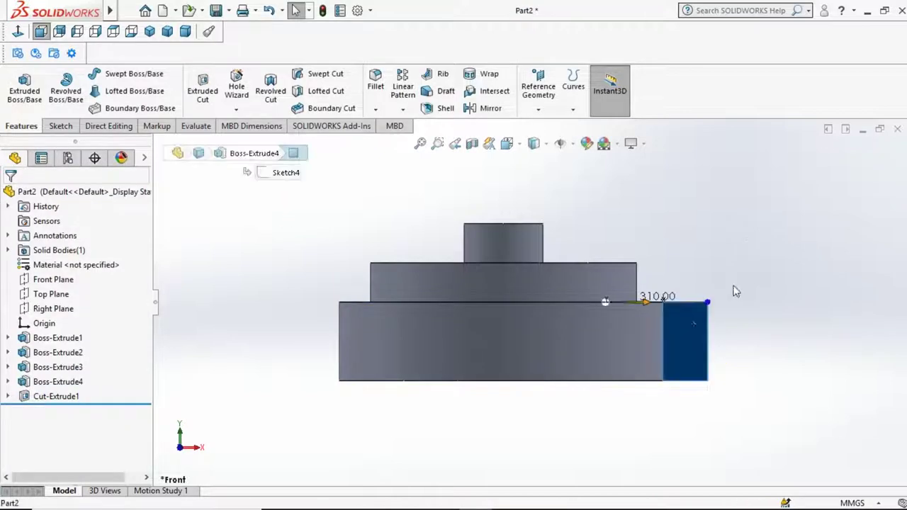
left_click(751, 284)
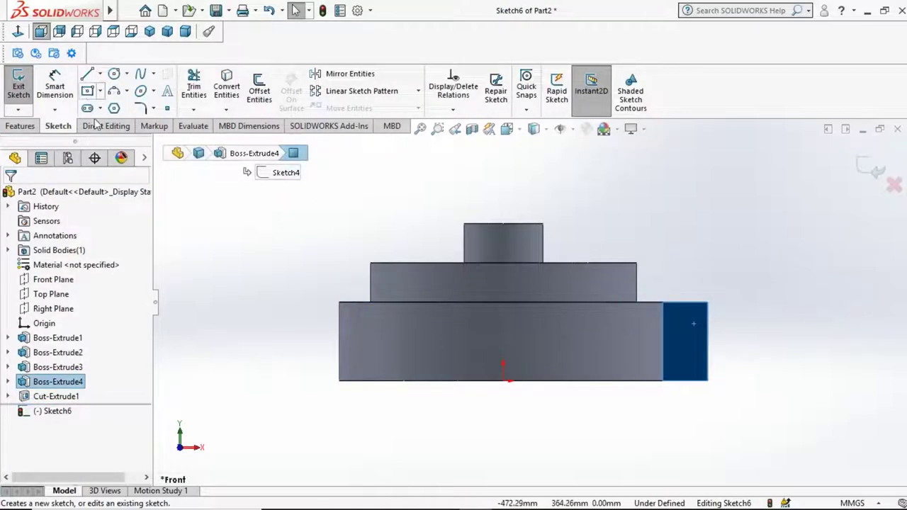
left_click(88, 74)
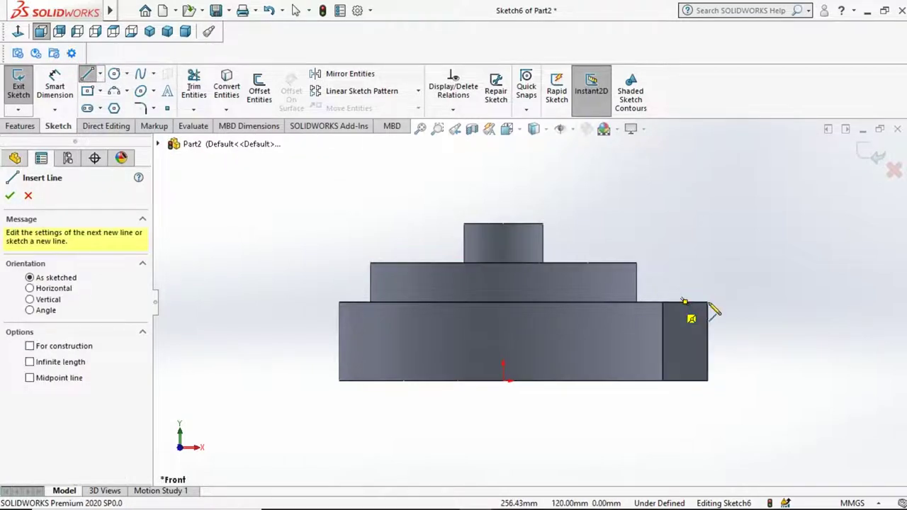
left_click(684, 302)
left_click(728, 301)
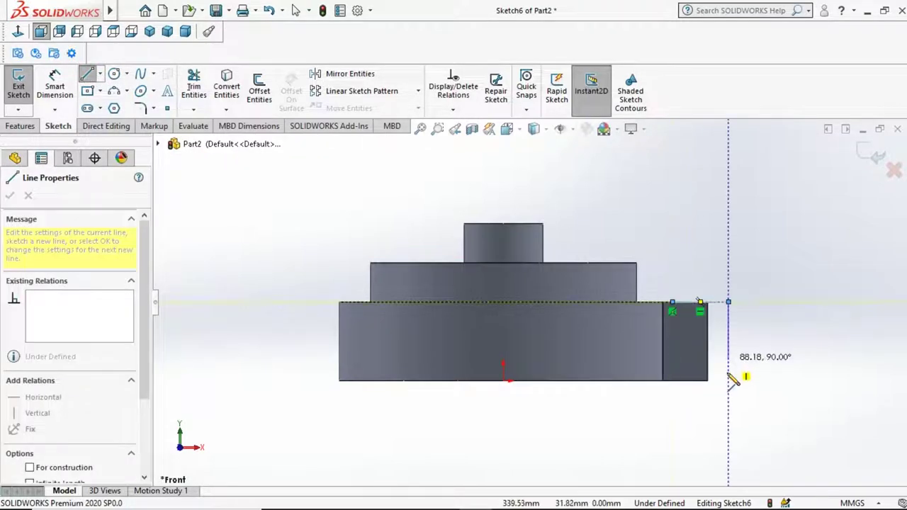
left_click(728, 374)
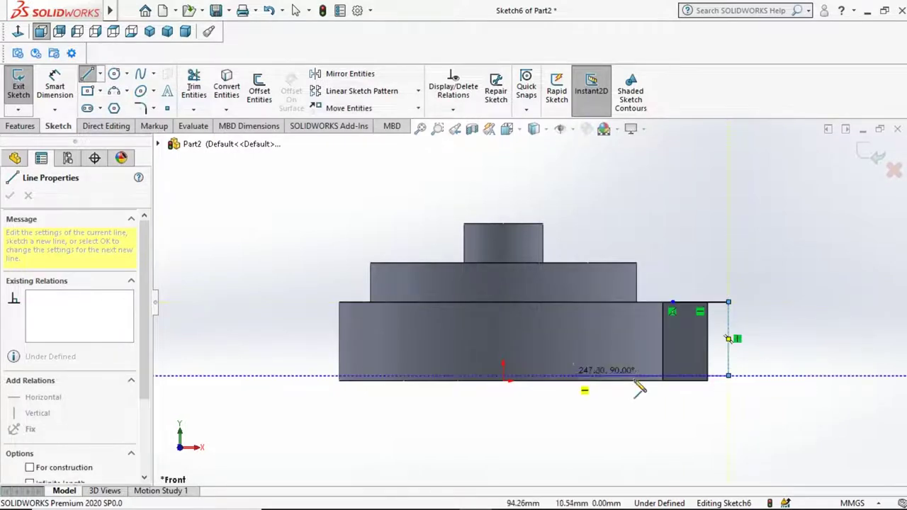
left_click(707, 360)
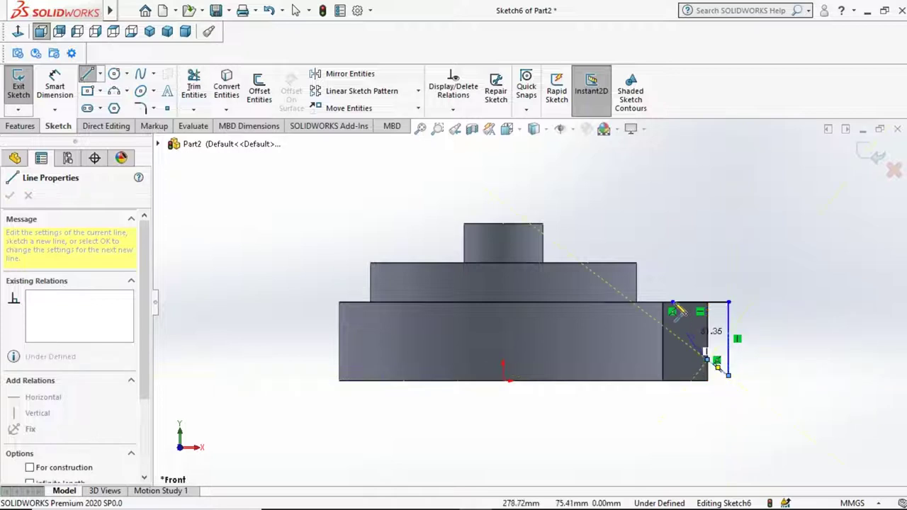
left_click(54, 83)
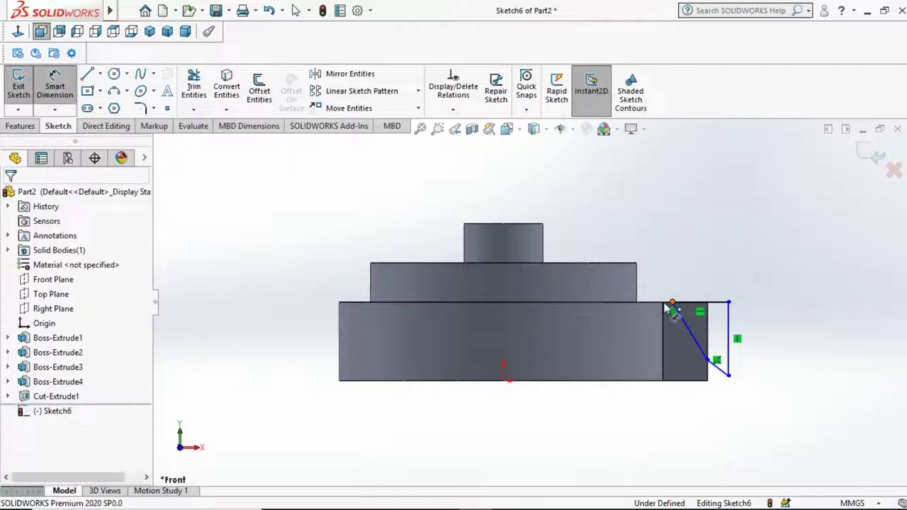
- Add a 15 mm horizontal dimension at the diagonal's top end and a 30 mm vertical height
left_click(671, 303)
left_click(659, 216)
type("15")
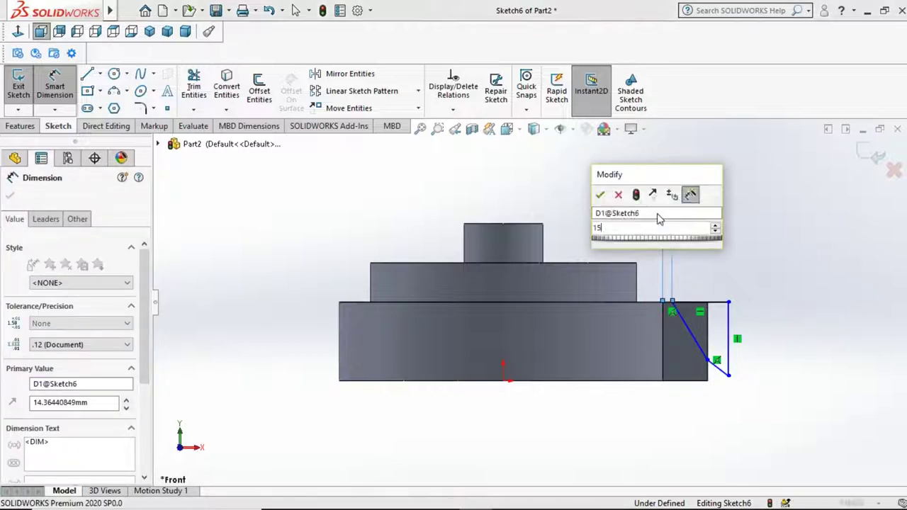
key("Return")
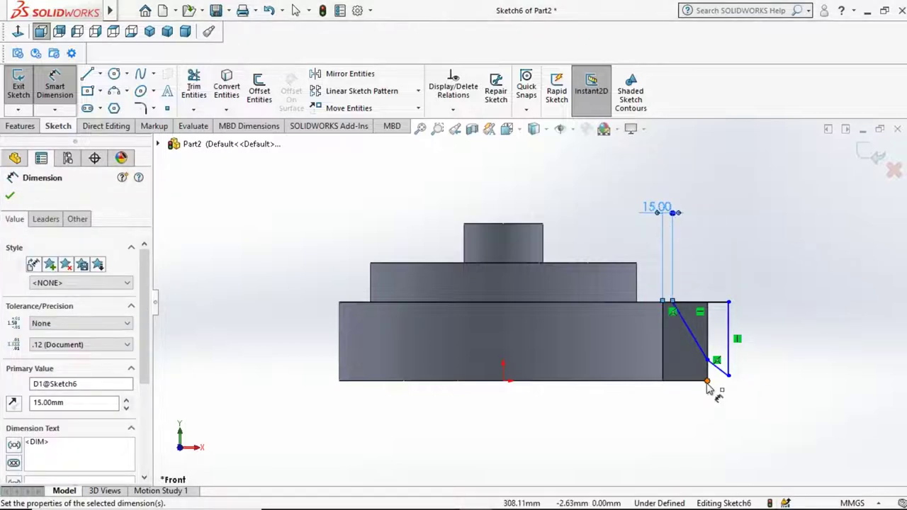
left_click(707, 362)
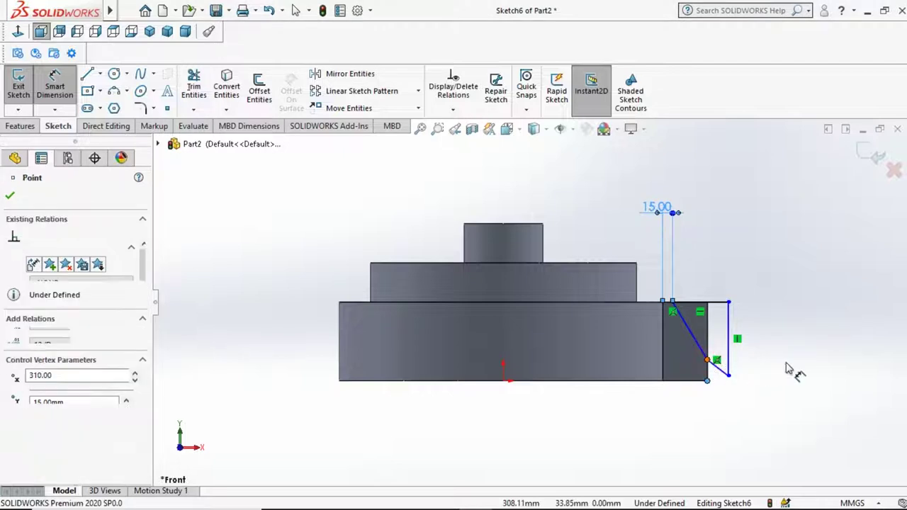
left_click(788, 371)
type("30")
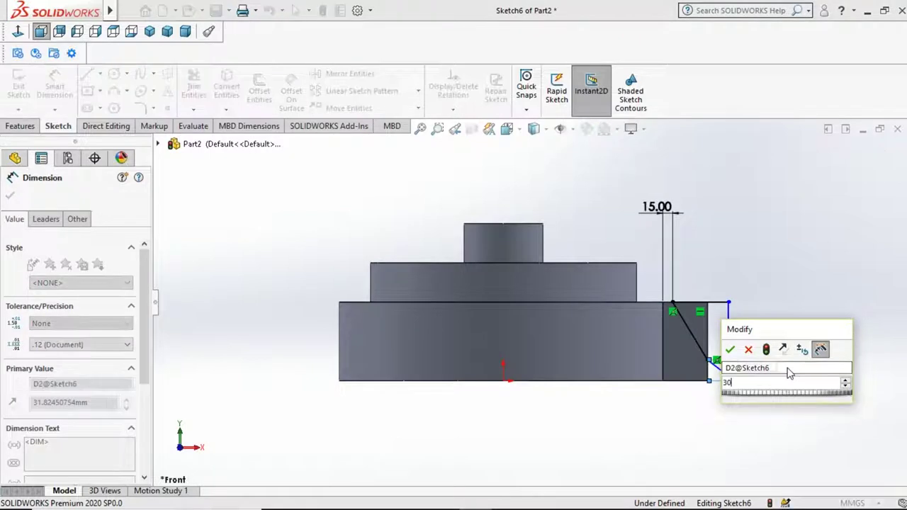
key("Return")
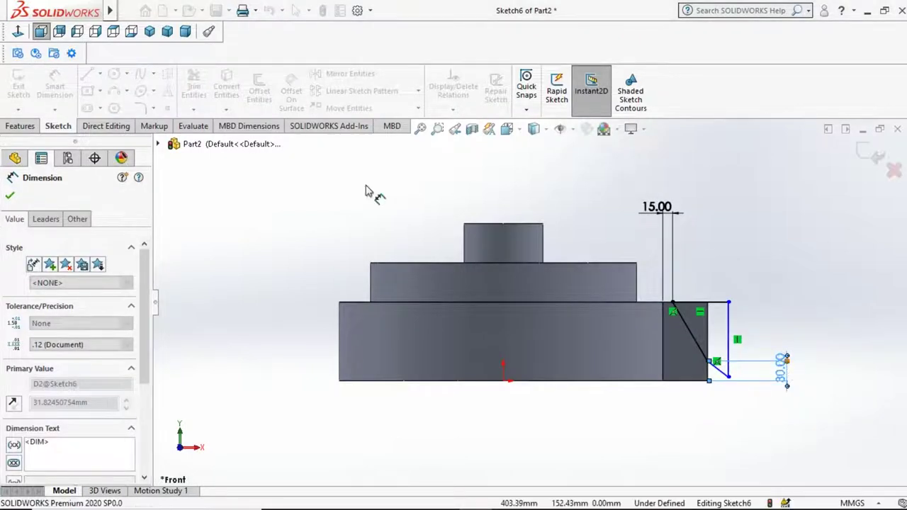
left_click(371, 191)
left_click(20, 125)
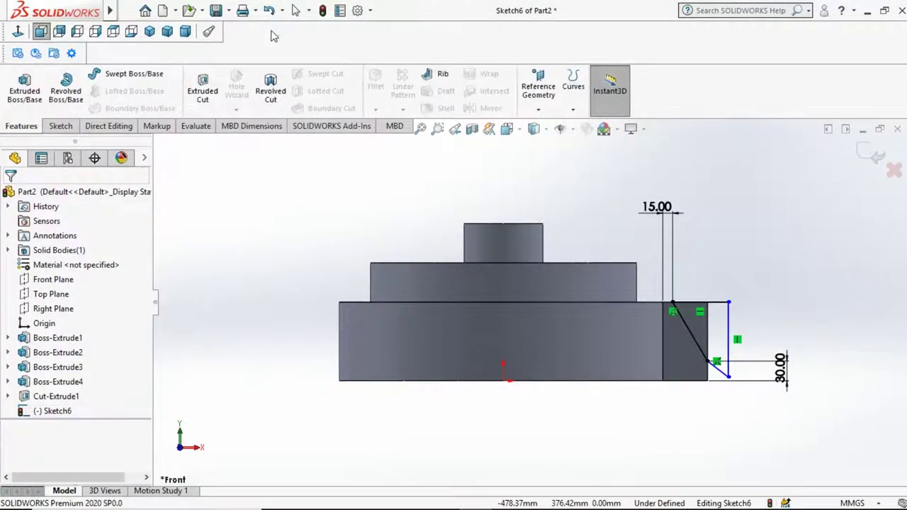
- Cut the triangle Through All as Cut-Extrude2, then switch to isometric view
left_click(203, 90)
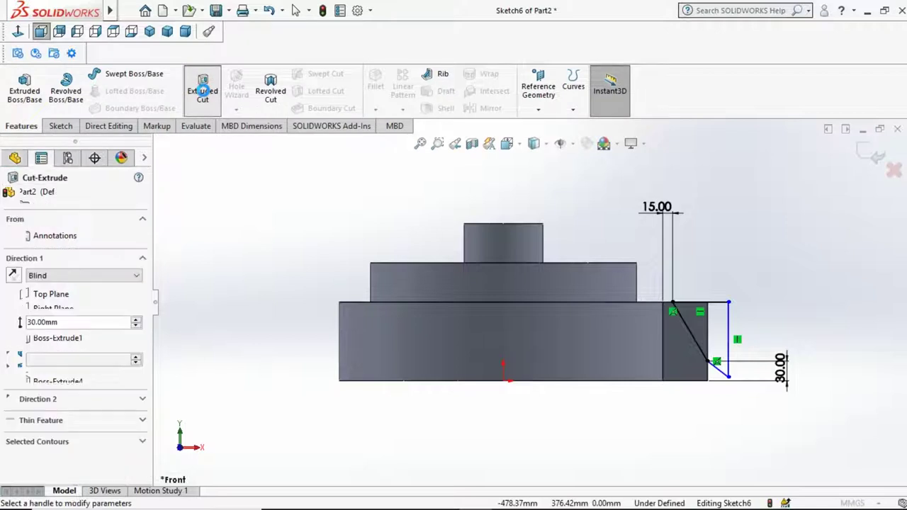
left_click(52, 275)
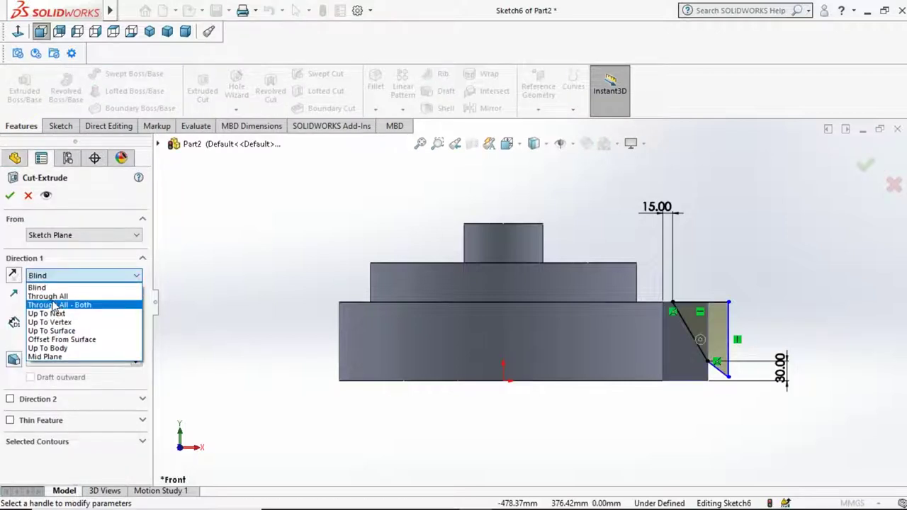
left_click(52, 301)
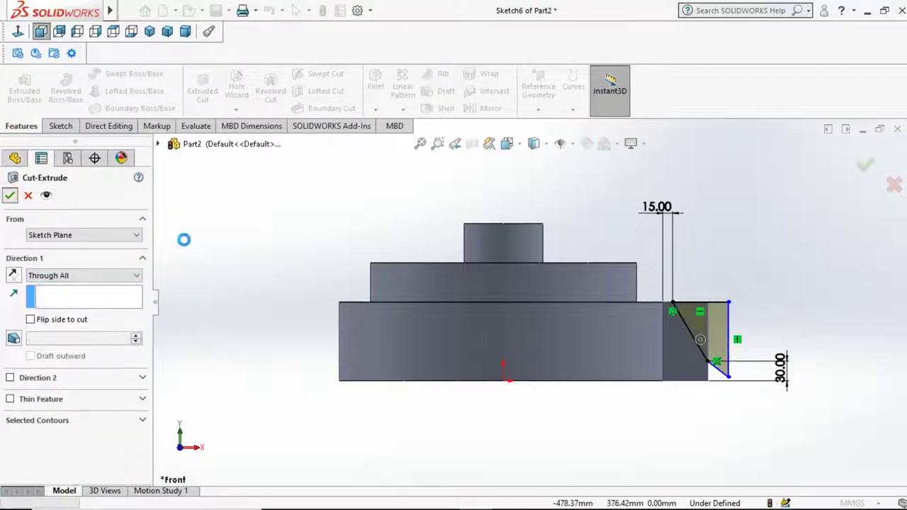
key("Return")
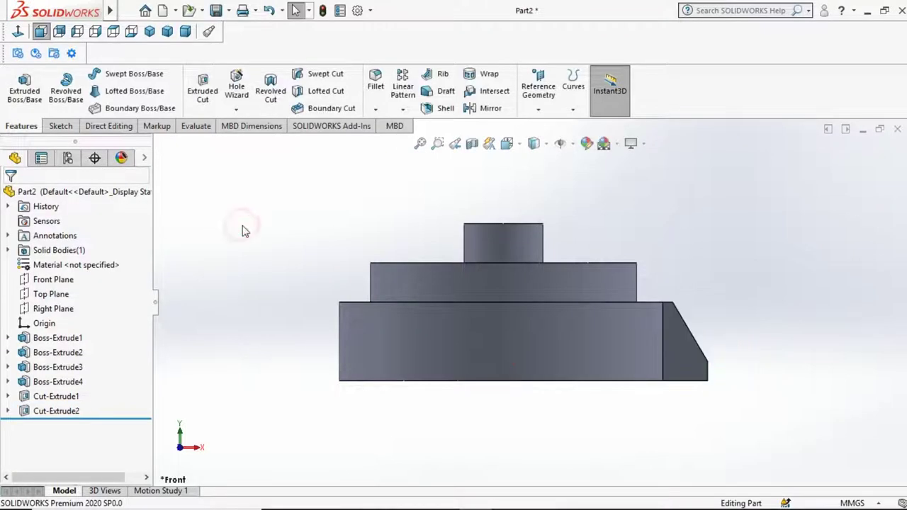
key("ctrl+7")
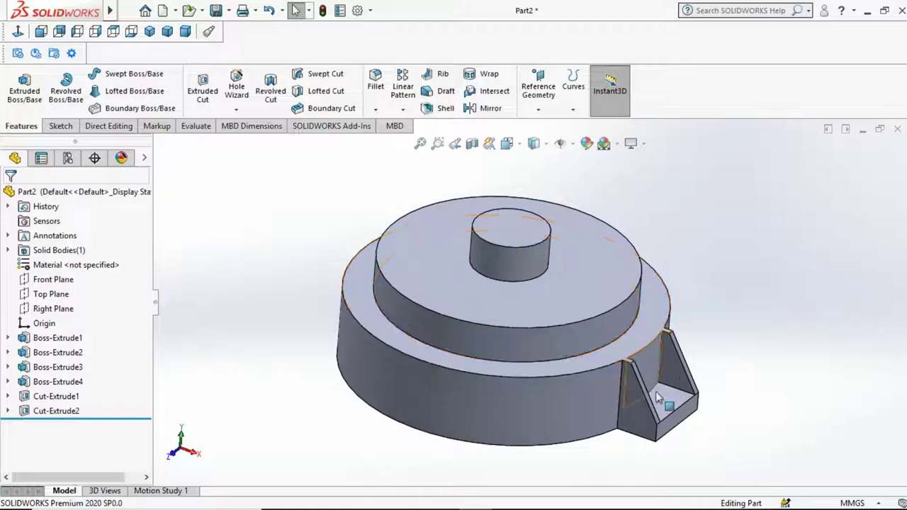
- Start Sketch7 on the lug's floor face, view it Normal To, and draw a small centre circle
left_click(666, 401)
left_click(722, 363)
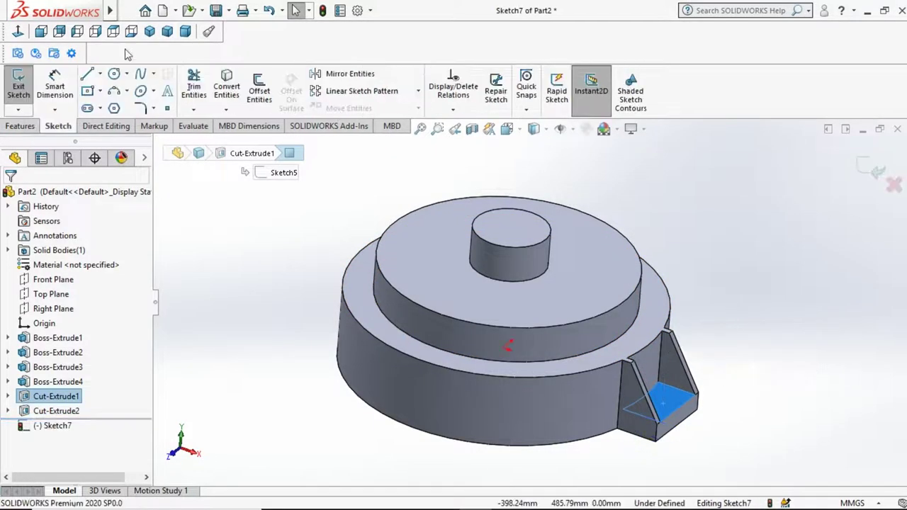
left_click(19, 32)
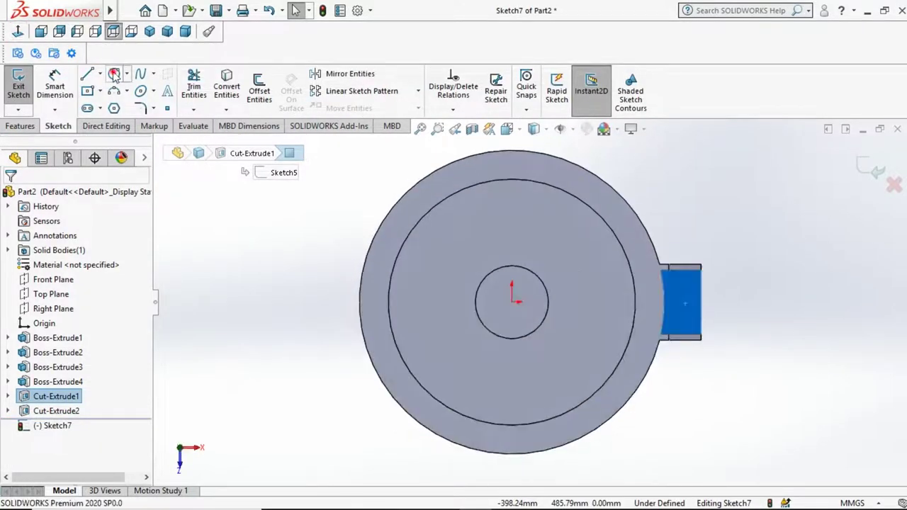
left_click(682, 304)
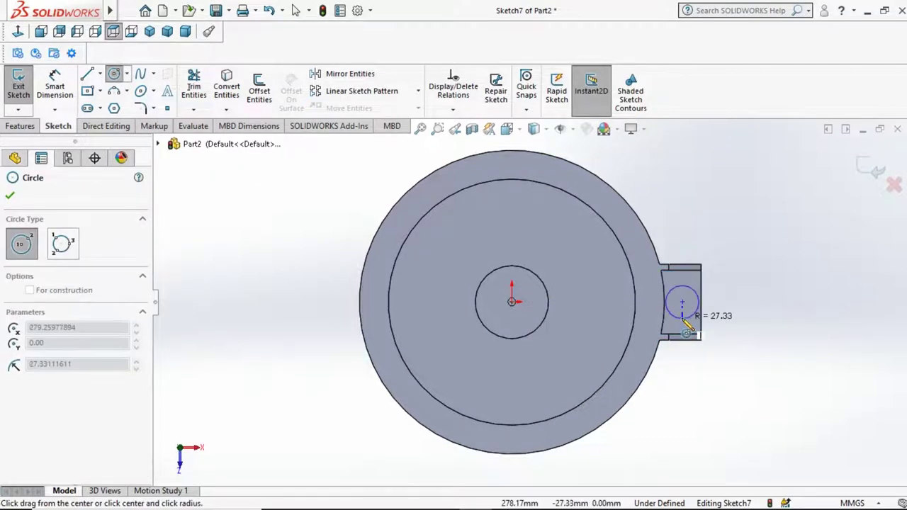
left_click(688, 323)
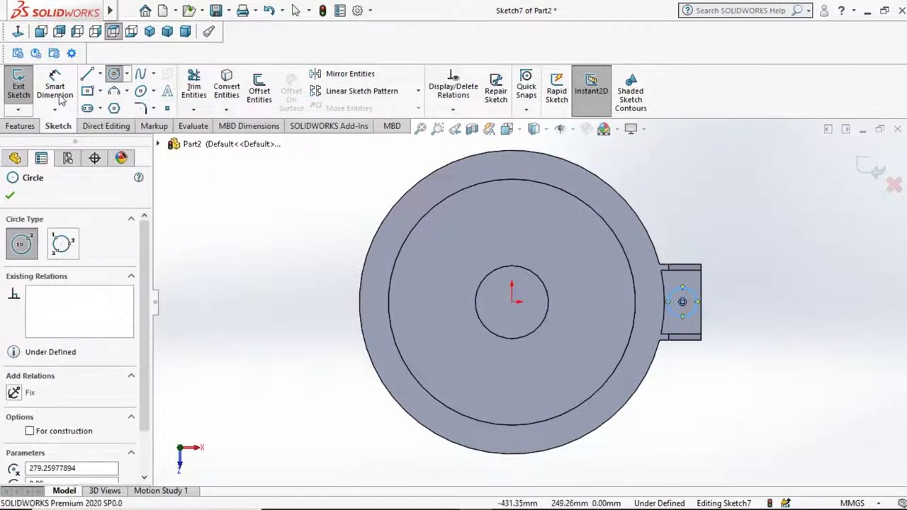
left_click(20, 125)
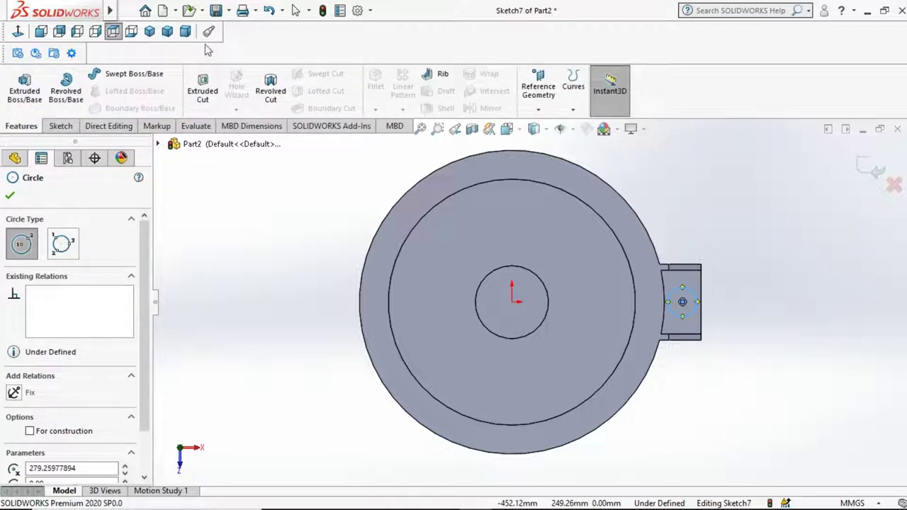
left_click(202, 86)
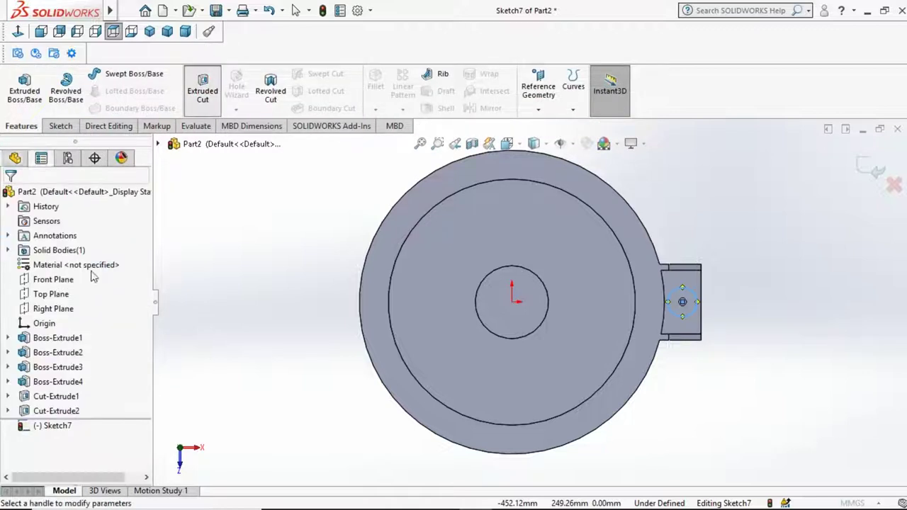
- Set the circle's cut to Through All and confirm it as the hole Cut-Extrude3
left_click(87, 274)
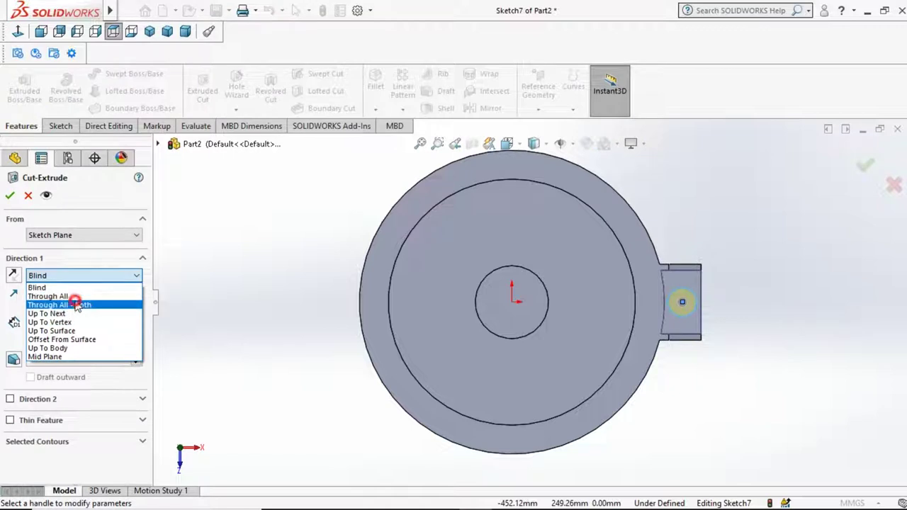
left_click(76, 304)
left_click(85, 278)
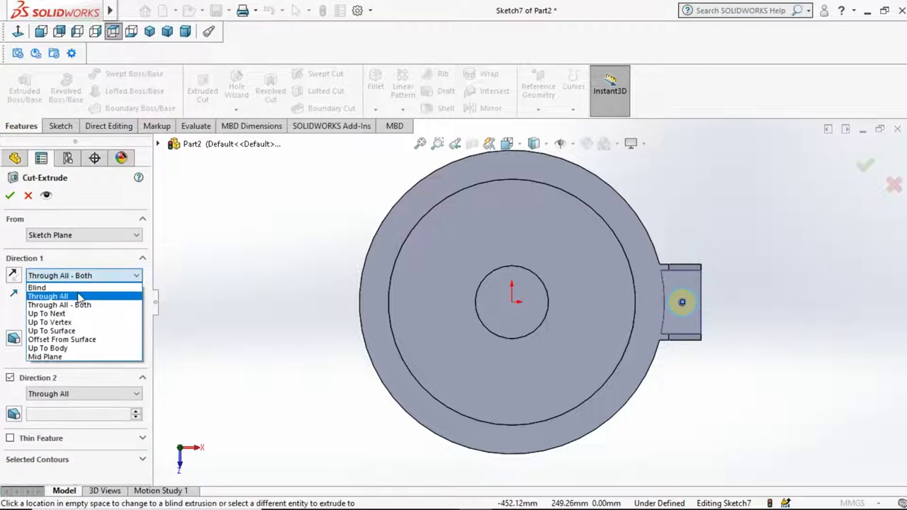
left_click(64, 294)
left_click(12, 194)
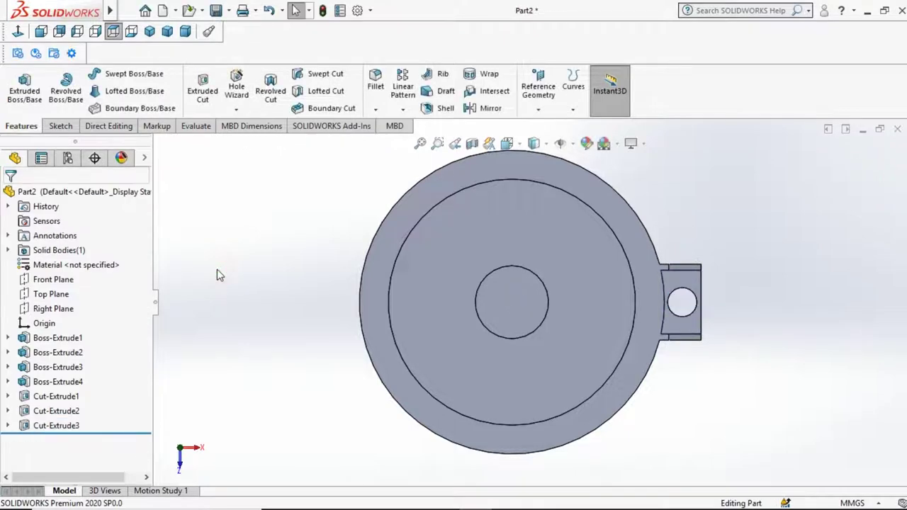
key("Left")
key("Left")
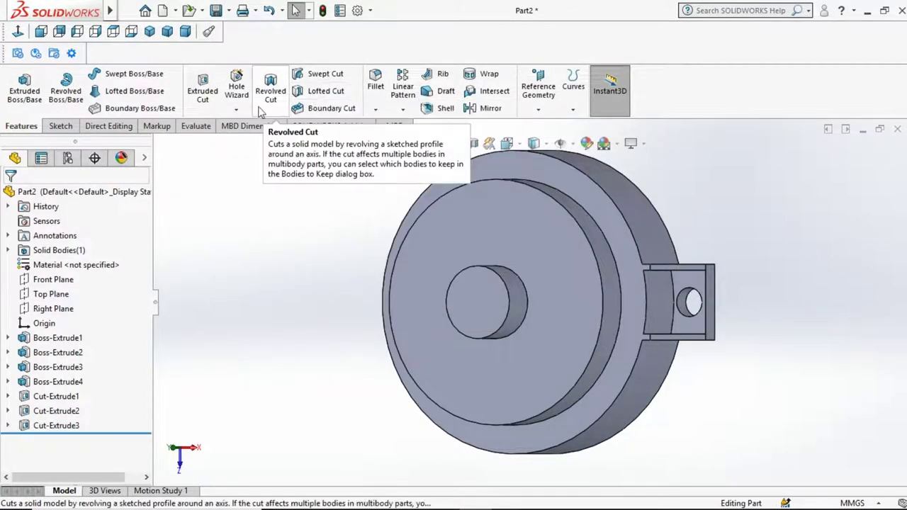
- Start a circular pattern and add the lug boss, its first cut and its hole as features
left_click(402, 110)
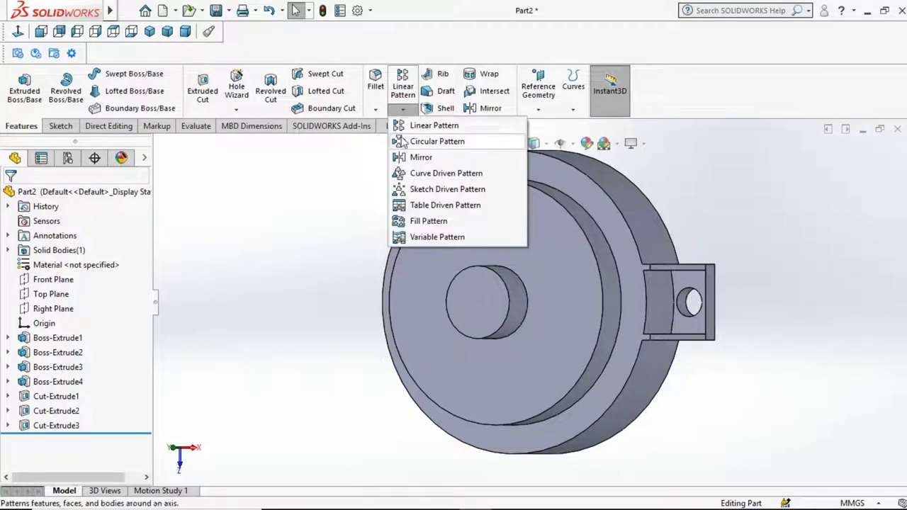
left_click(398, 142)
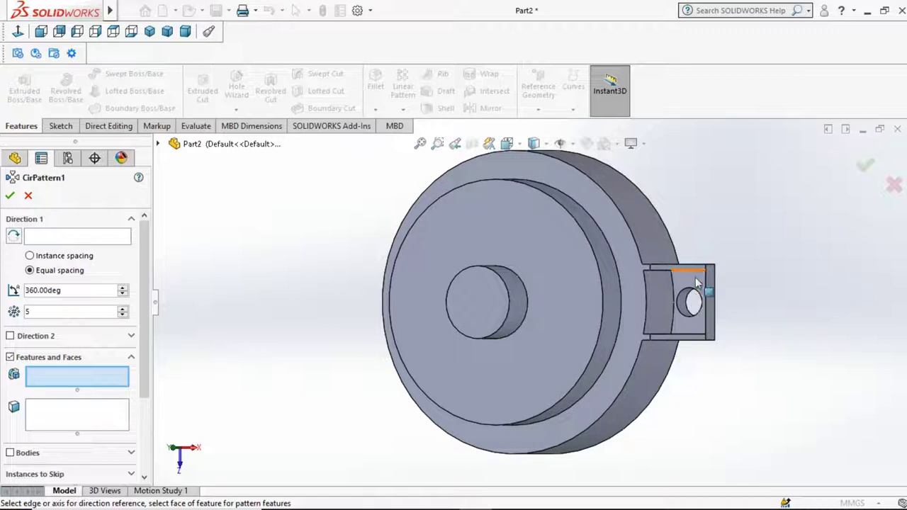
key("ctrl+7")
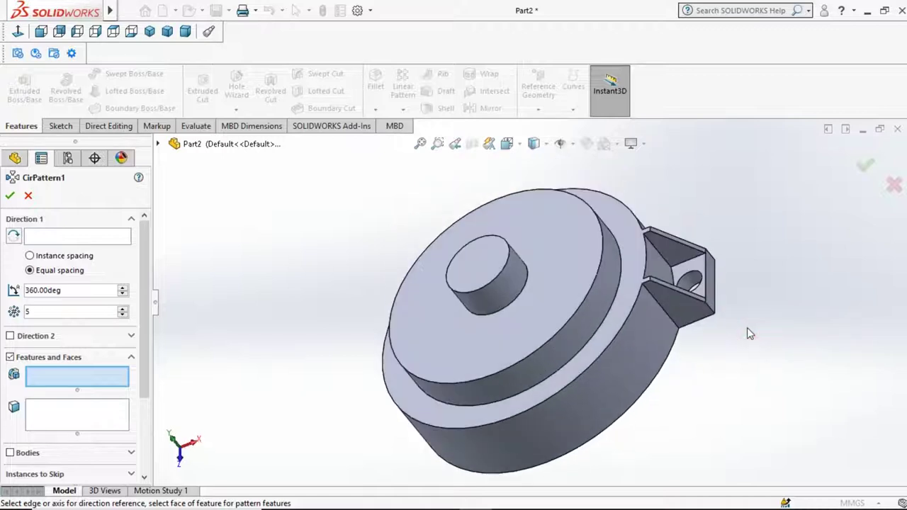
left_click(703, 310)
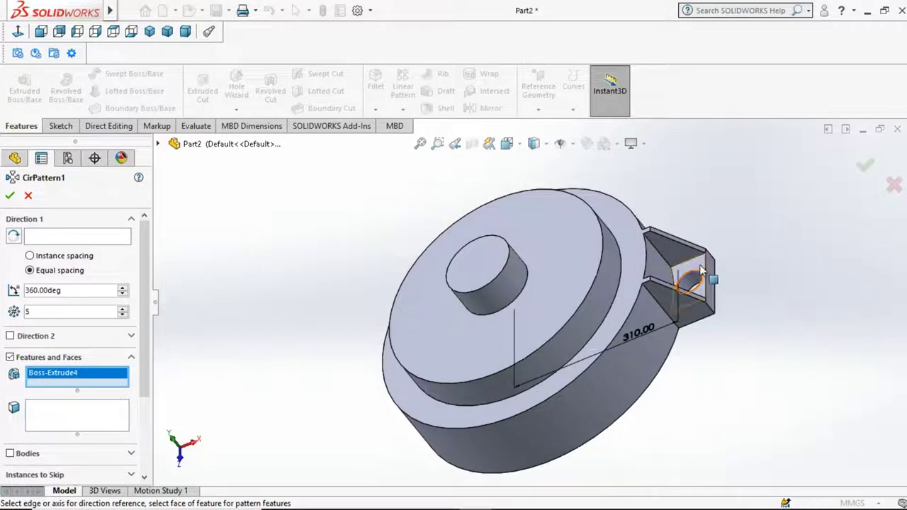
left_click(702, 271)
left_click(694, 283)
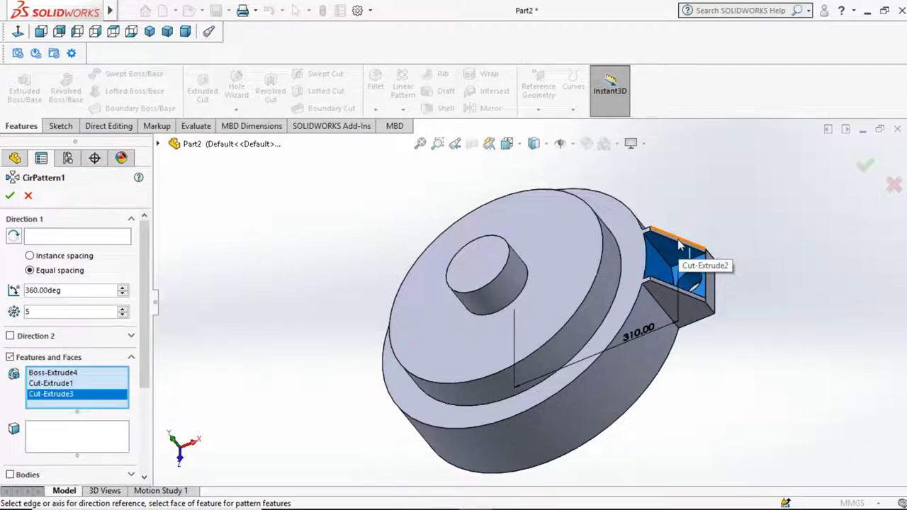
- Add the last lug cut so Boss-Extrude4 and Cut-Extrude1, 2 and 3 are all patterned
scroll(662, 273, "down", 1)
scroll(666, 279, "down", 2)
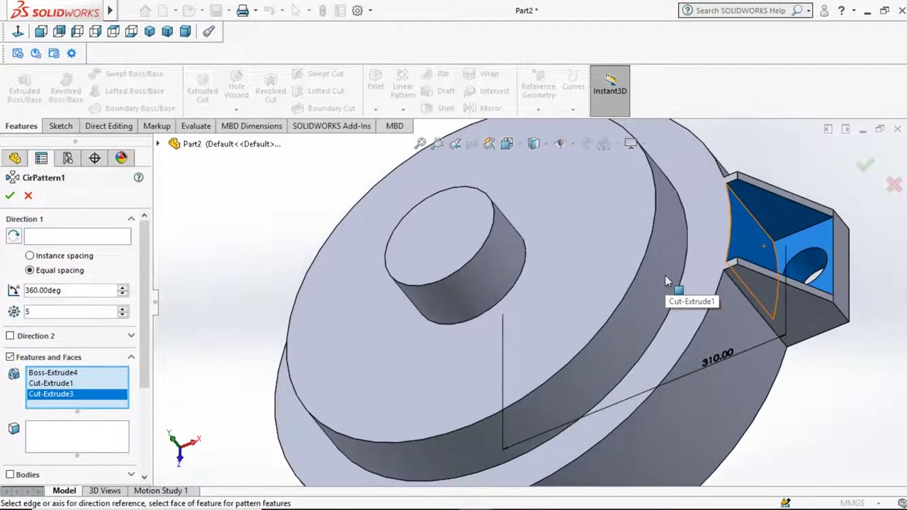
left_click(779, 193)
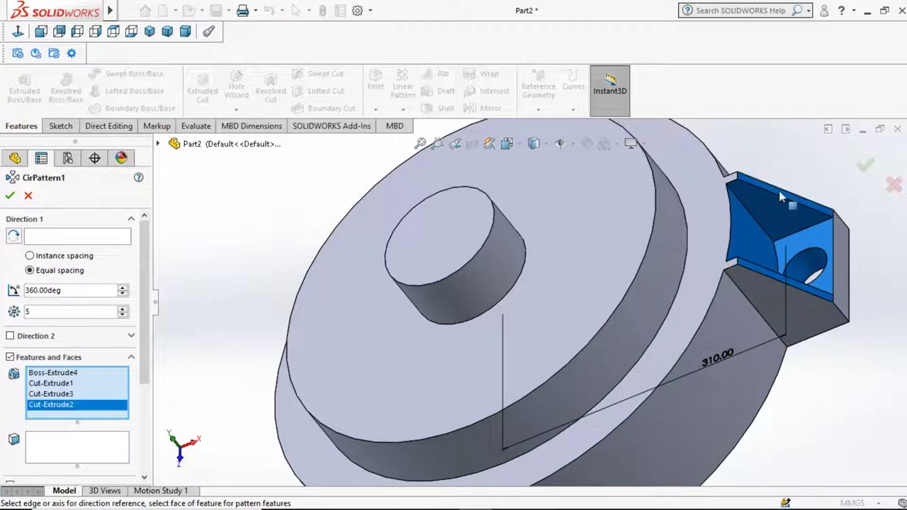
left_click(73, 374)
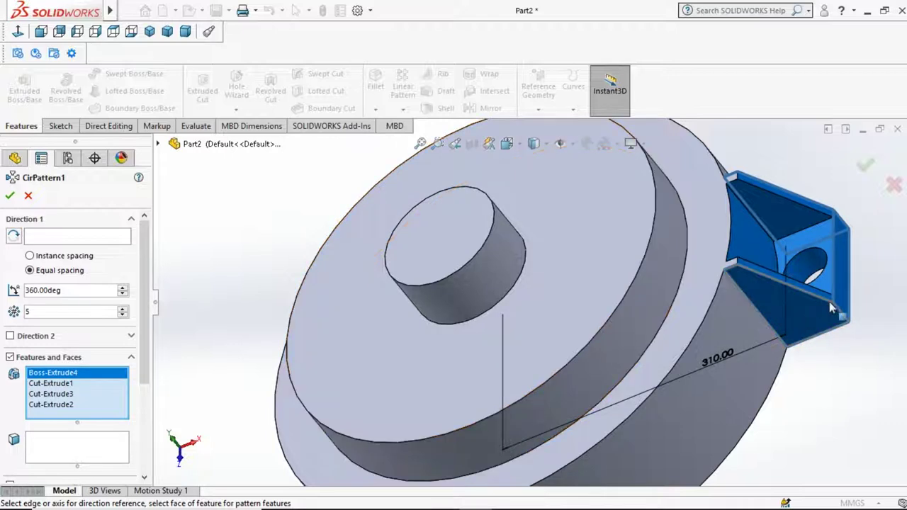
left_click(68, 383)
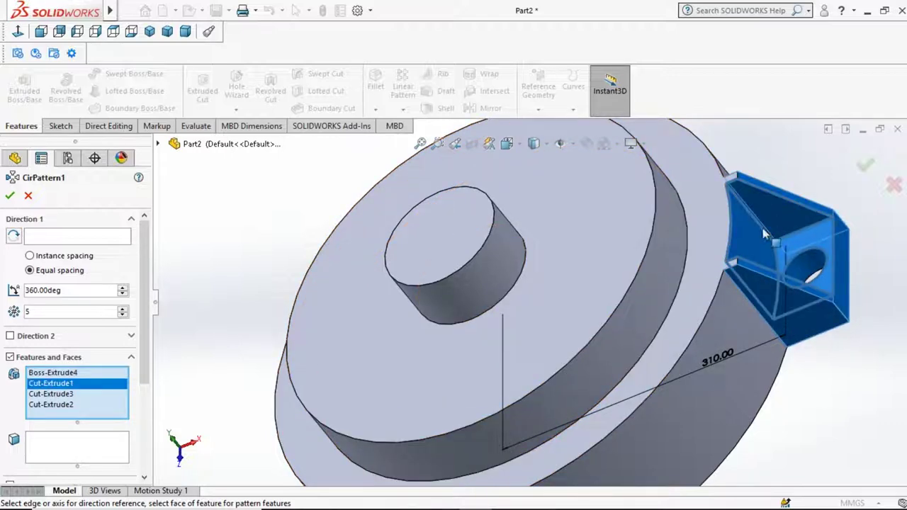
left_click(46, 394)
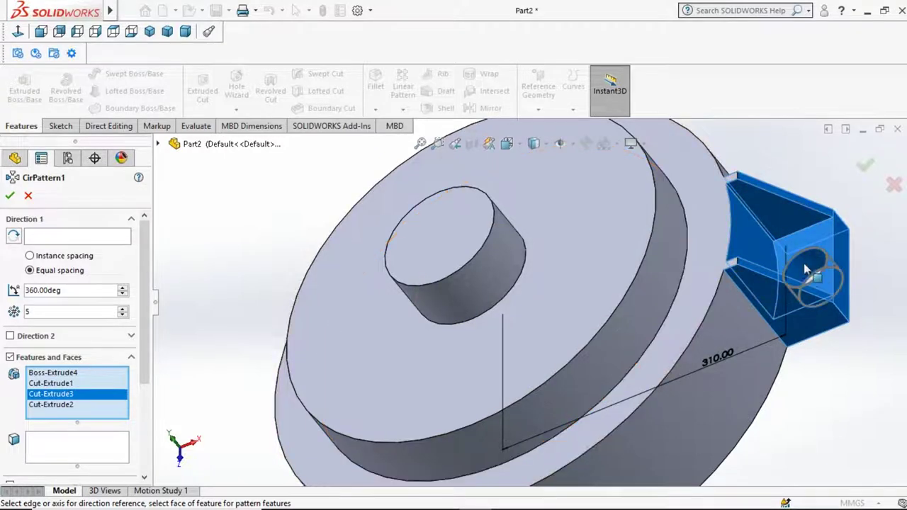
left_click(70, 405)
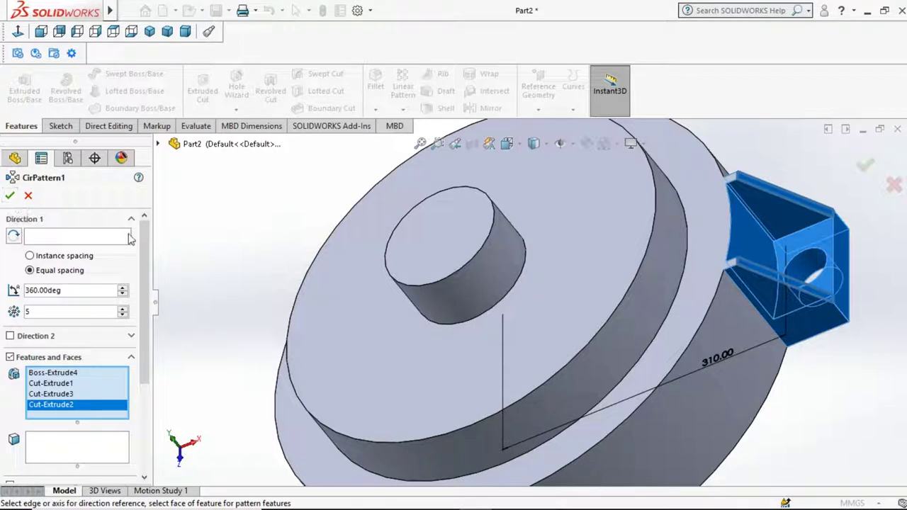
- Use the top circular edge as the axis for 5 instances over 360°, viewed from the top
left_click(476, 259)
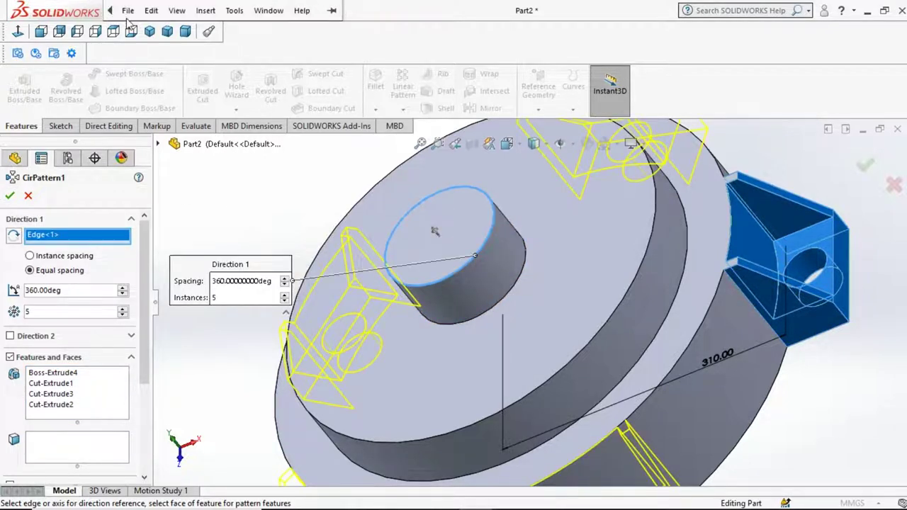
left_click(127, 11)
left_click(112, 32)
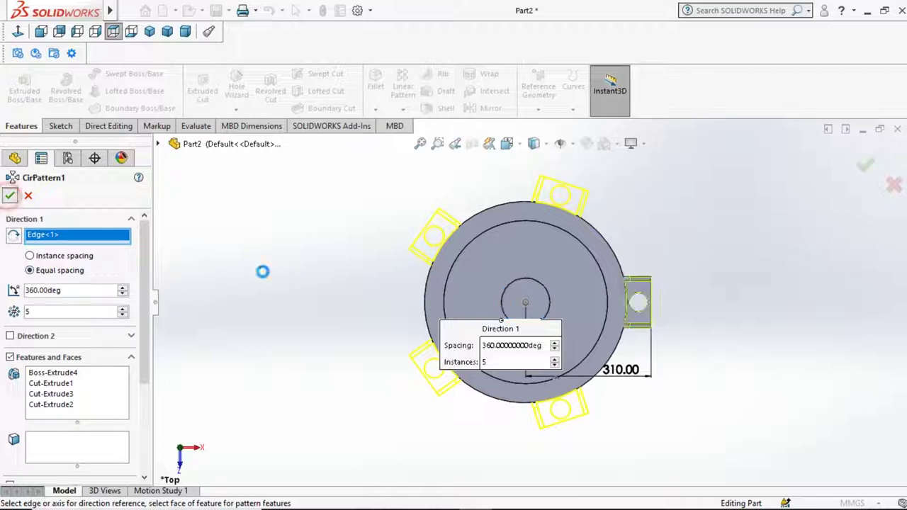
- Confirm the five-lug circular pattern and return to an upper isometric view
left_click(265, 281)
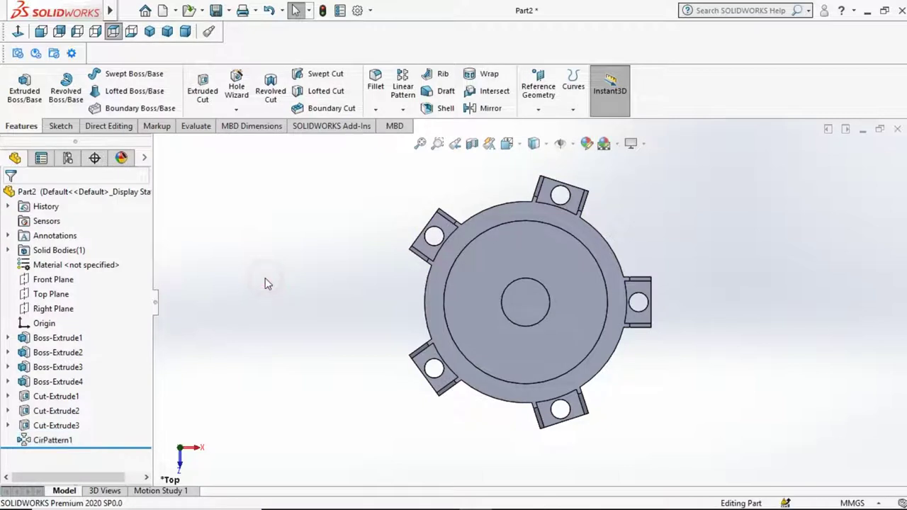
key("Up")
key("Up")
key("Up")
key("Up")
key("Up")
key("Up")
key("Up")
key("Up")
key("Up")
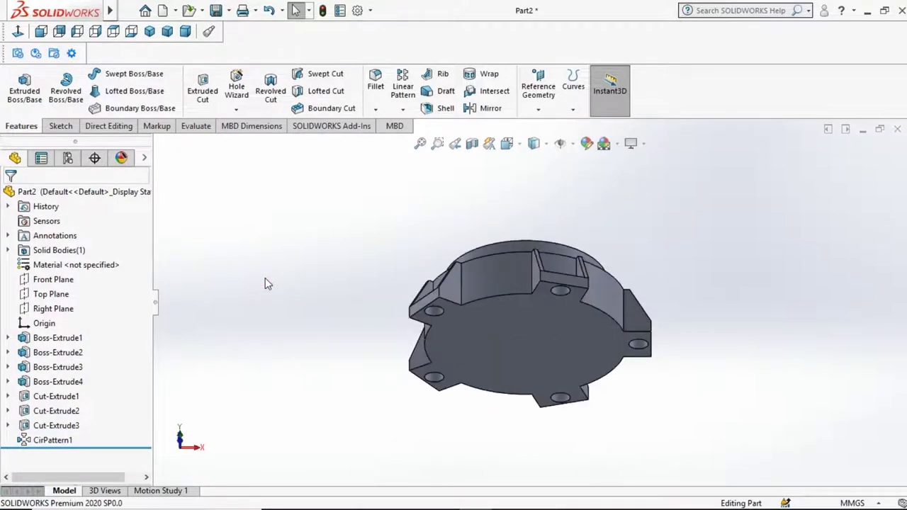
key("Up")
key("Up")
key("Up")
key("Up")
key("Up")
key("Up")
key("Up")
key("Up")
key("Up")
key("Up")
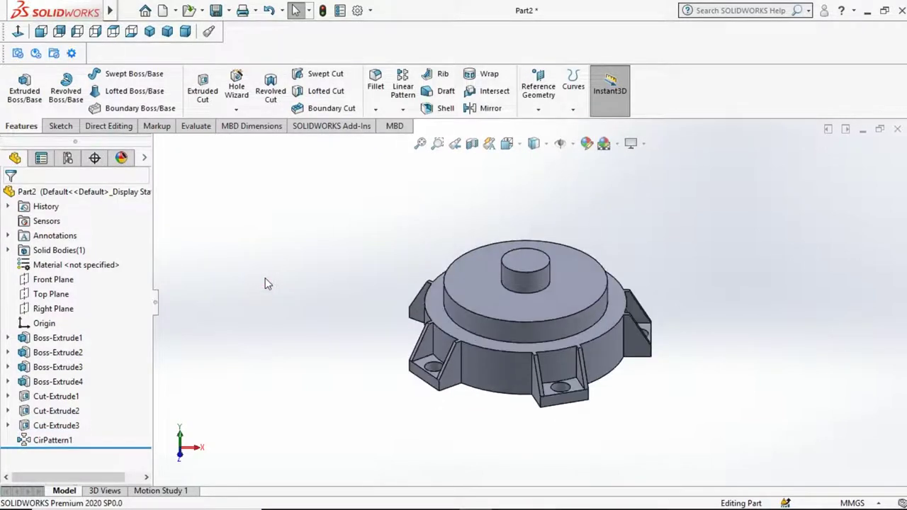
- Chamfer the middle step's top edge at 10 mm × 45°, creating Chamfer1
left_click(545, 321)
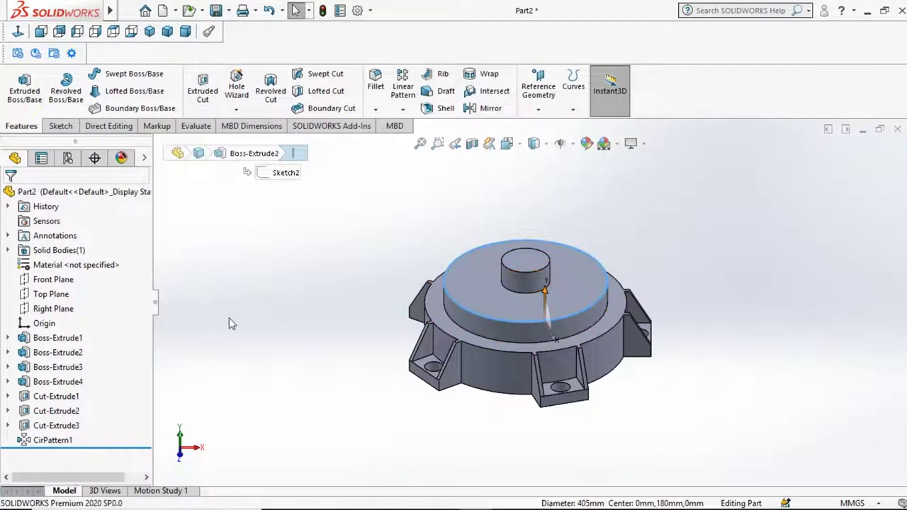
key("c")
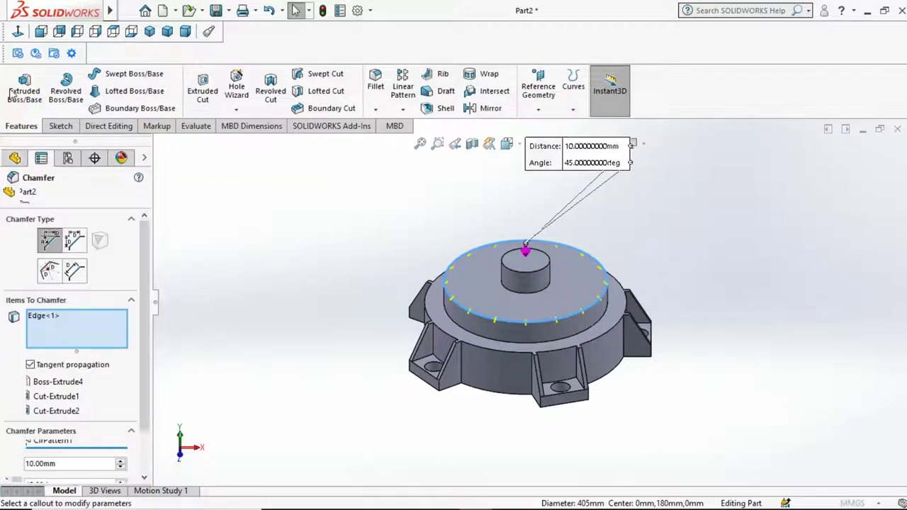
left_click(9, 194)
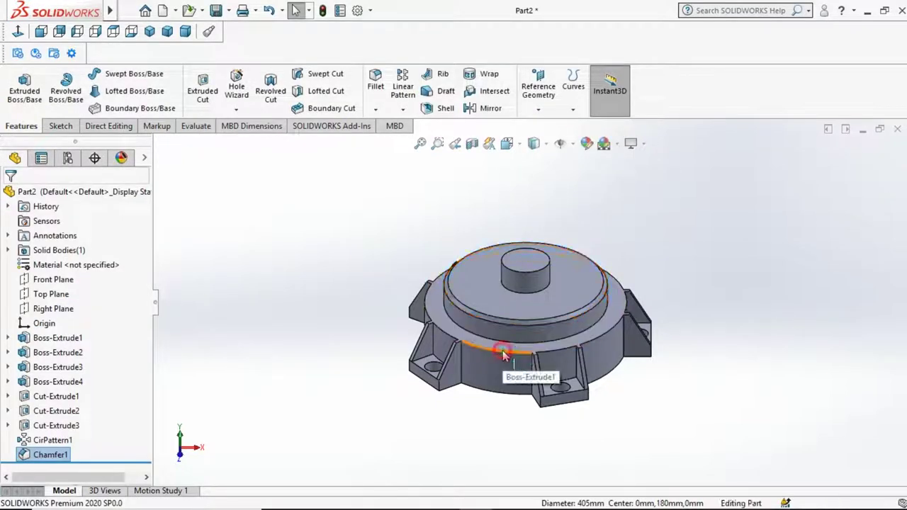
left_click(504, 323)
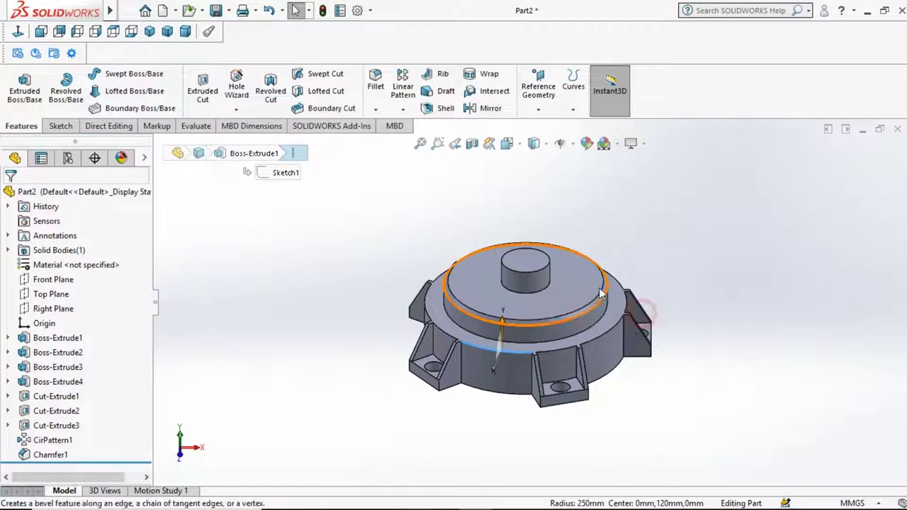
left_click(283, 276)
- Start a new chamfer and pick the flange's outer rim edges between the lugs
key("Return")
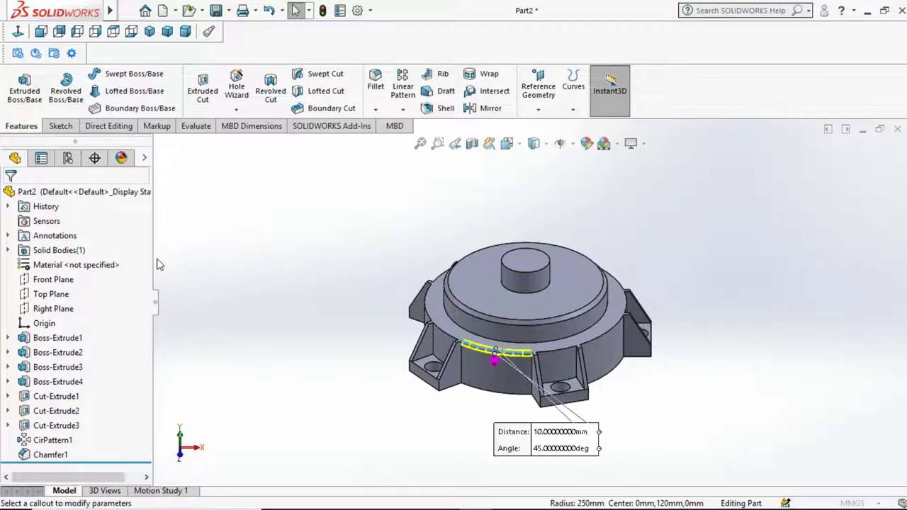
left_click(443, 331)
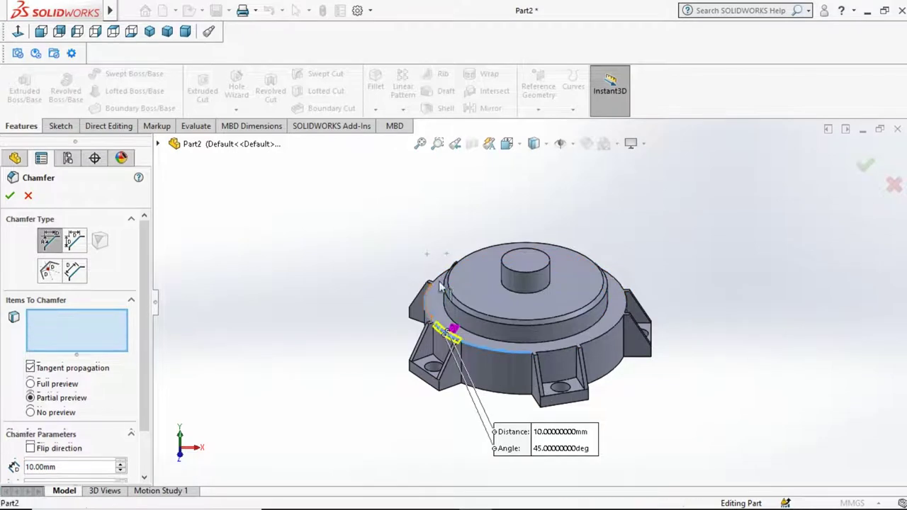
left_click(441, 279)
left_click(440, 280)
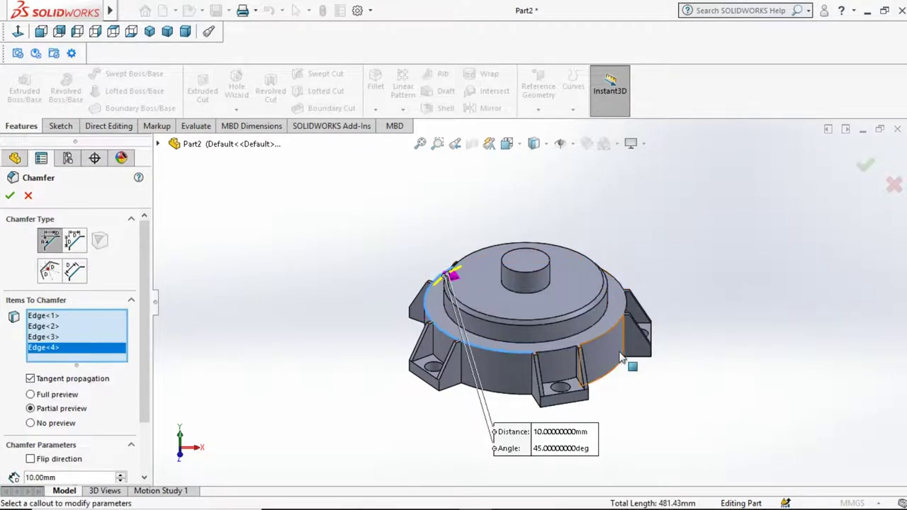
left_click(602, 337)
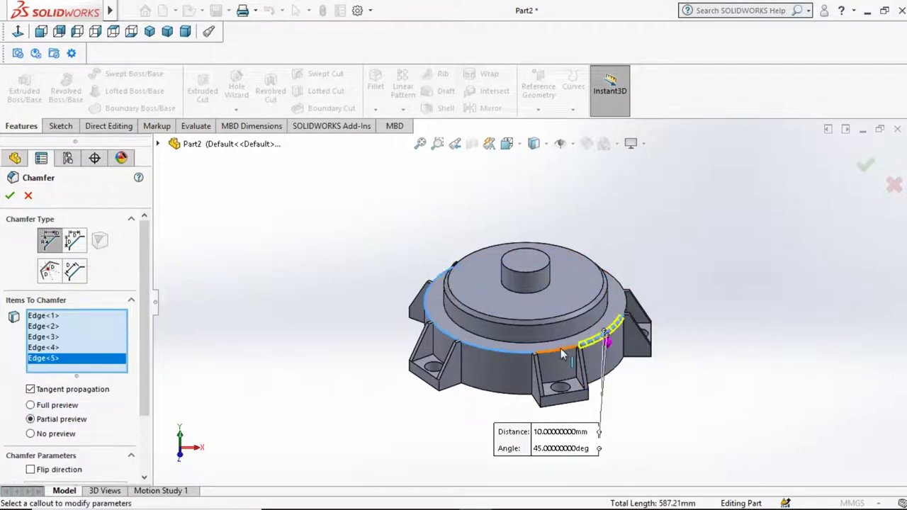
left_click(615, 322)
left_click(622, 303)
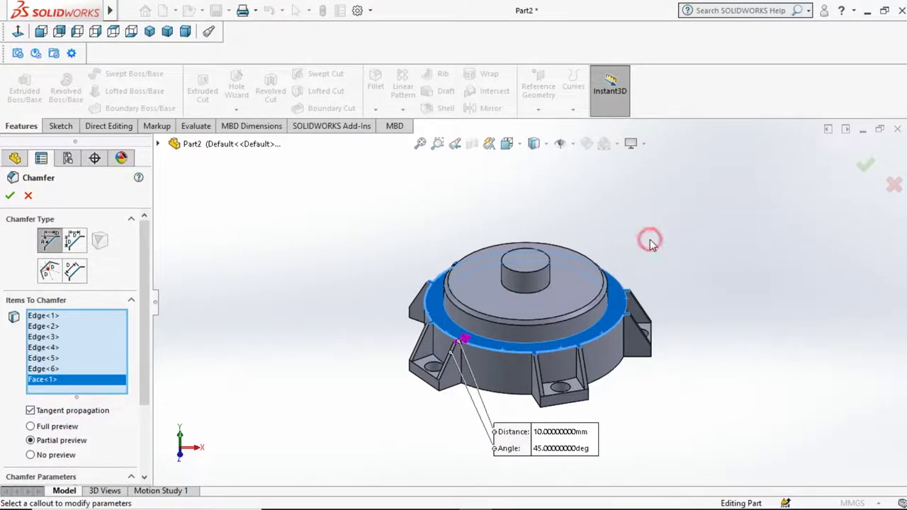
- Drop Face<1>, add the two remaining arc edges, and apply the 10 mm × 45° chamfer
key("Down")
key("ctrl+5")
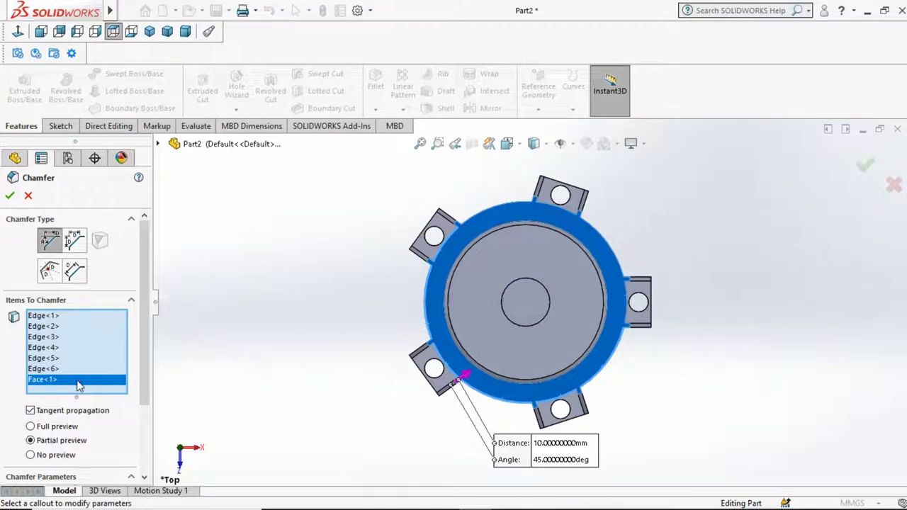
right_click(79, 385)
left_click(109, 404)
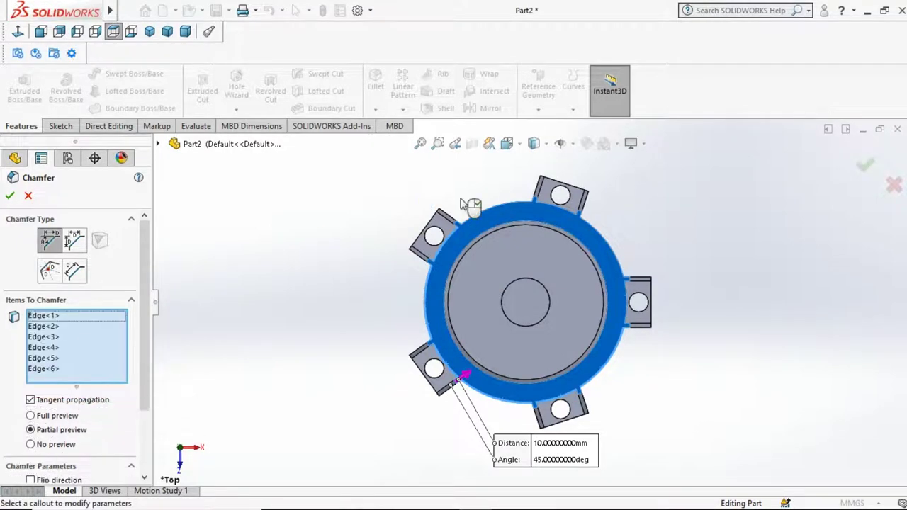
left_click(479, 218)
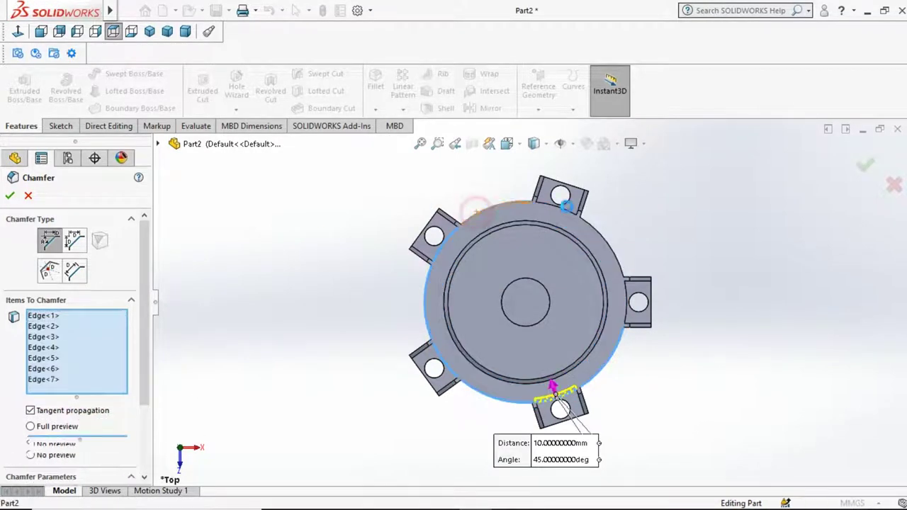
left_click(601, 238)
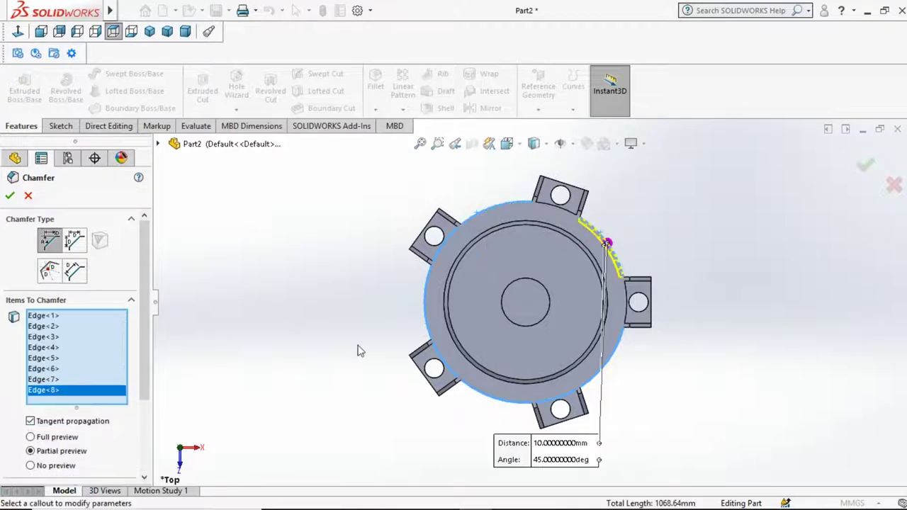
left_click(9, 198)
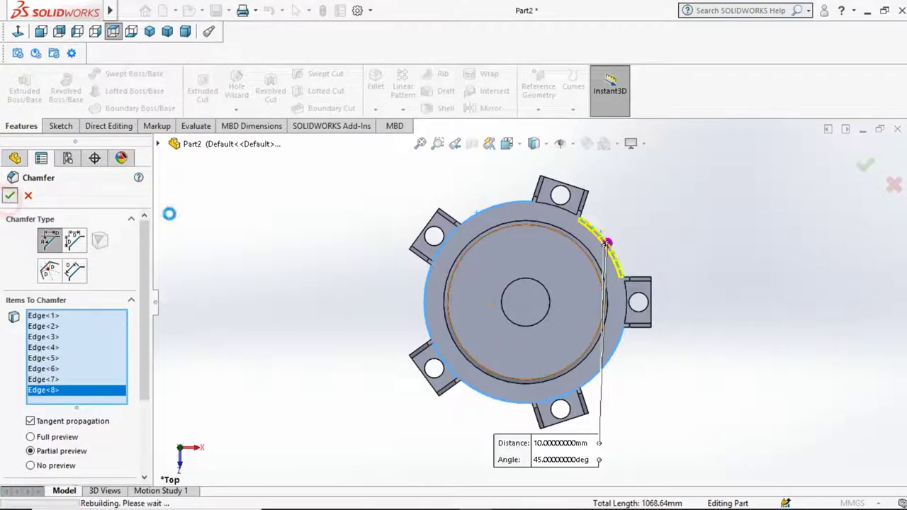
key("ctrl+7")
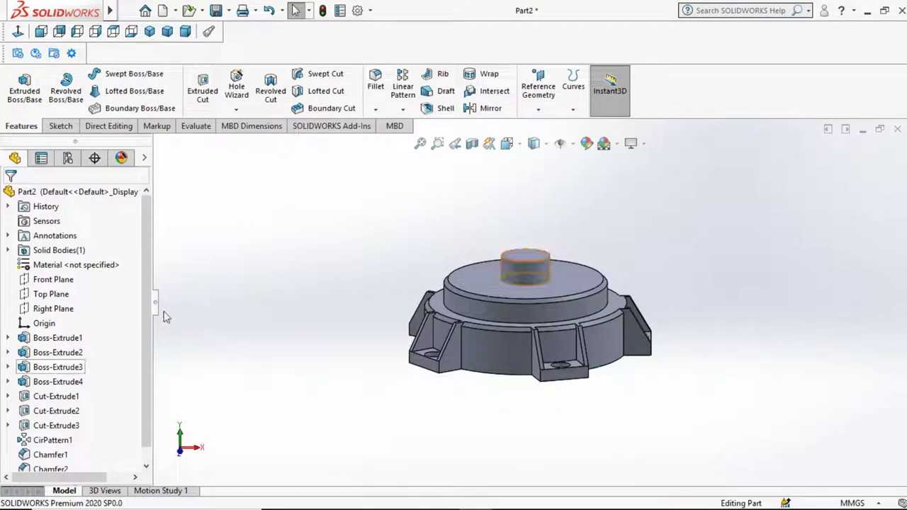
- Open Chamfer2 for editing, then close it without changes
left_click_drag(144, 331, 139, 405)
left_click(63, 455)
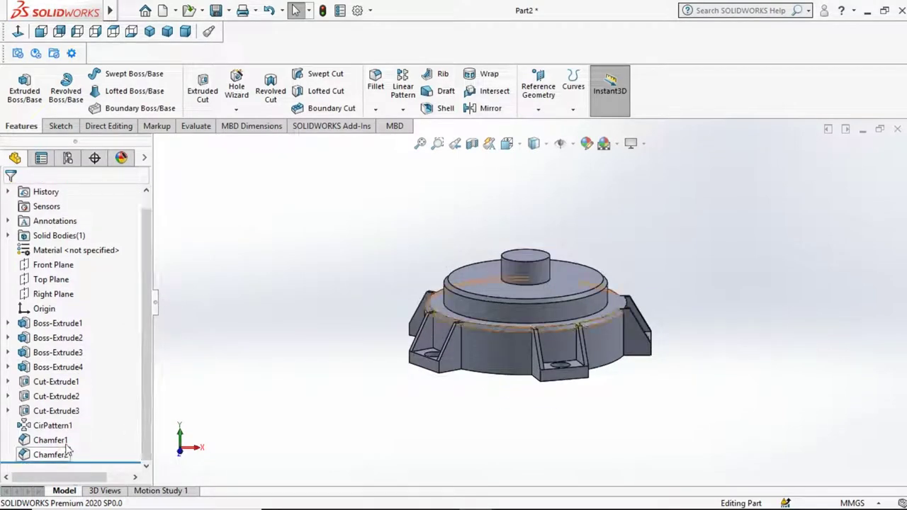
left_click(75, 413)
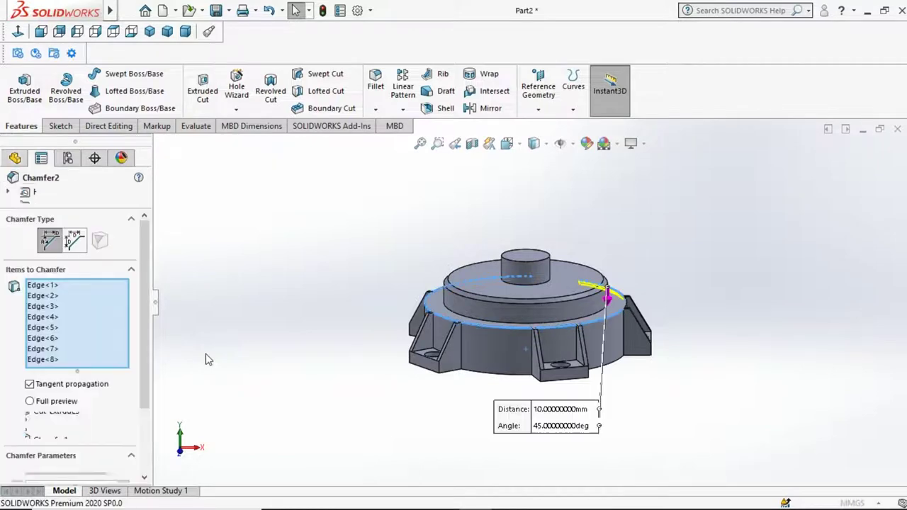
left_click(28, 196)
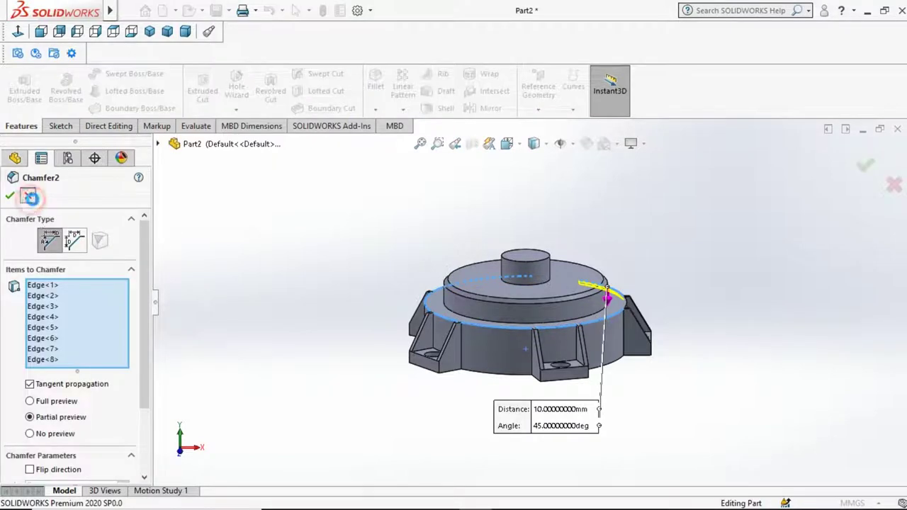
left_click(142, 309)
left_click(225, 386)
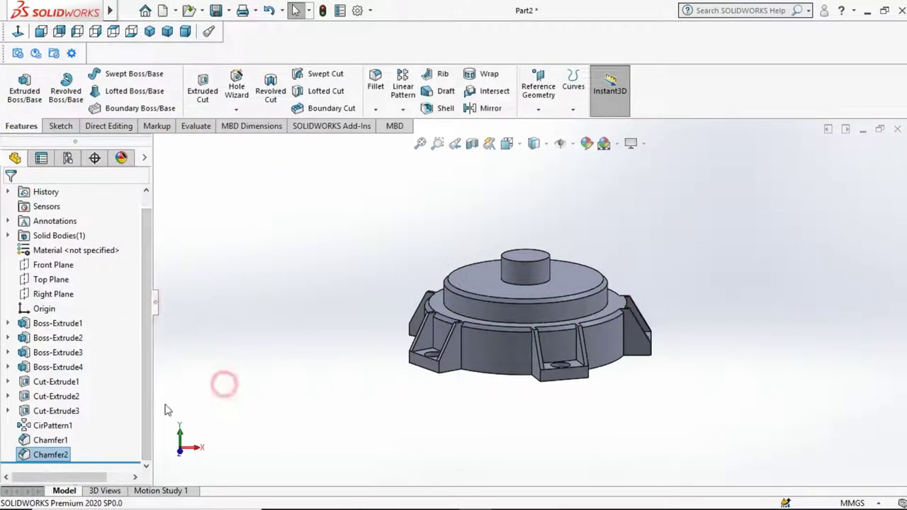
- Reopen Chamfer2 and change its distance to 20 mm
left_click(56, 454)
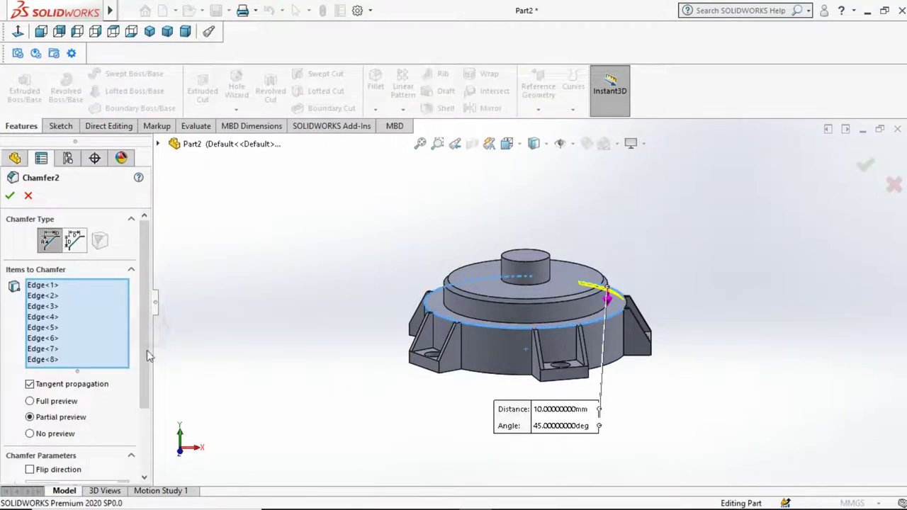
left_click_drag(147, 340, 139, 405)
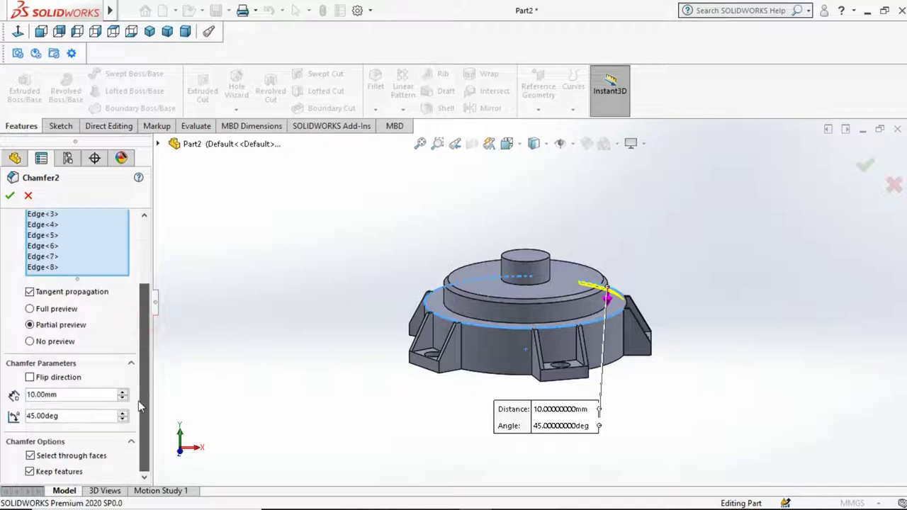
double_click(101, 395)
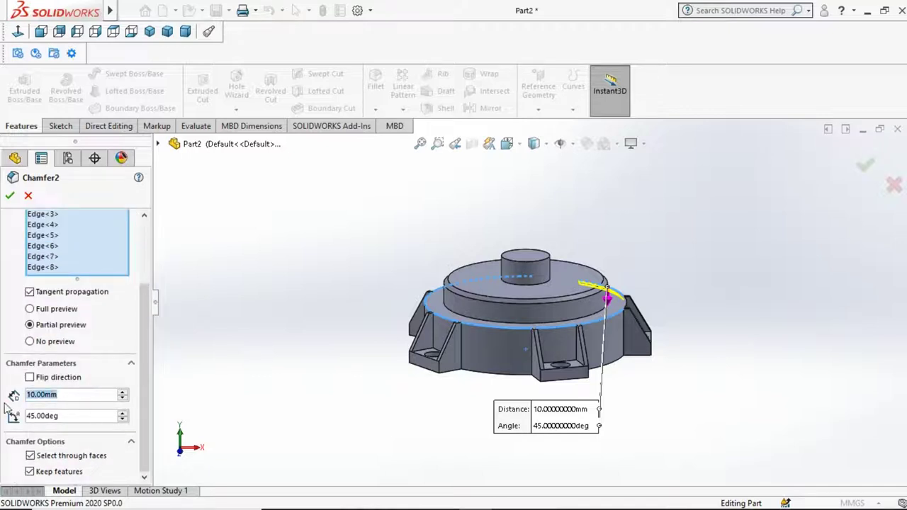
type("20")
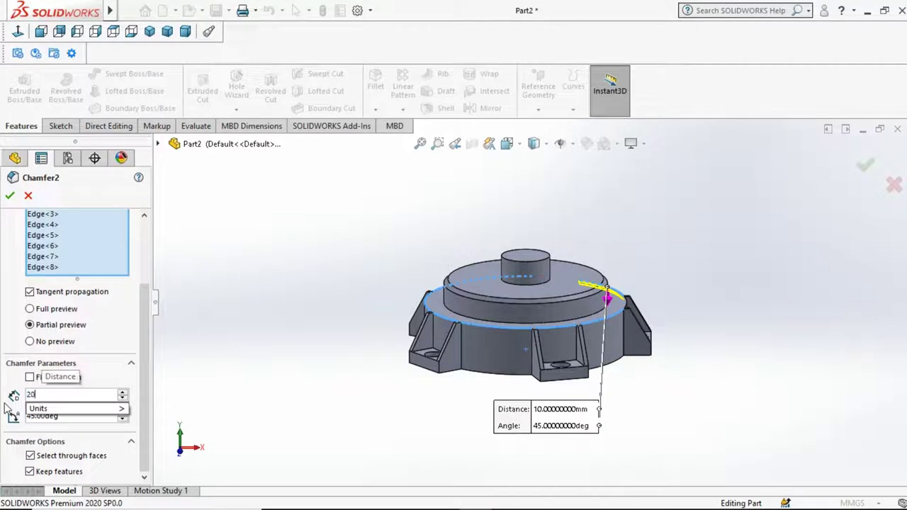
key("Return")
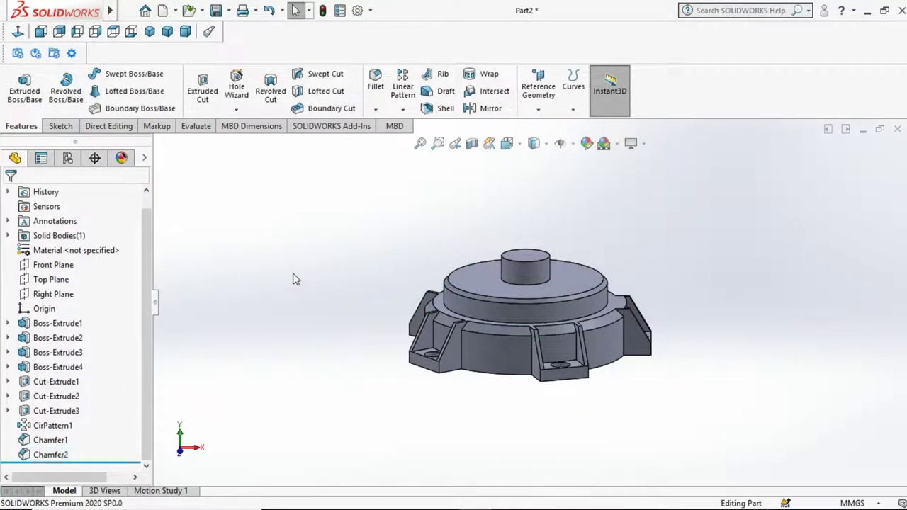
key("Up")
key("Up")
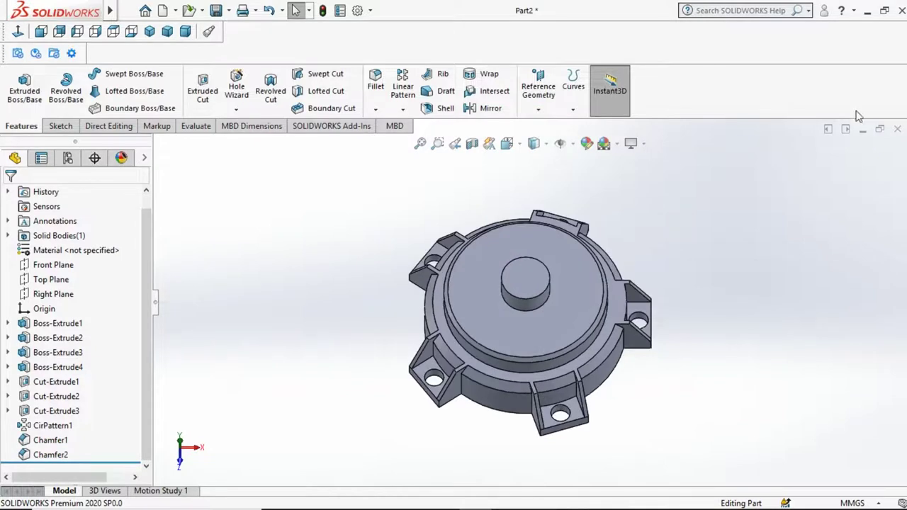
- Chamfer the central Ø120 boss's top edge at 5 mm × 45°, creating Chamfer3
left_click(526, 293)
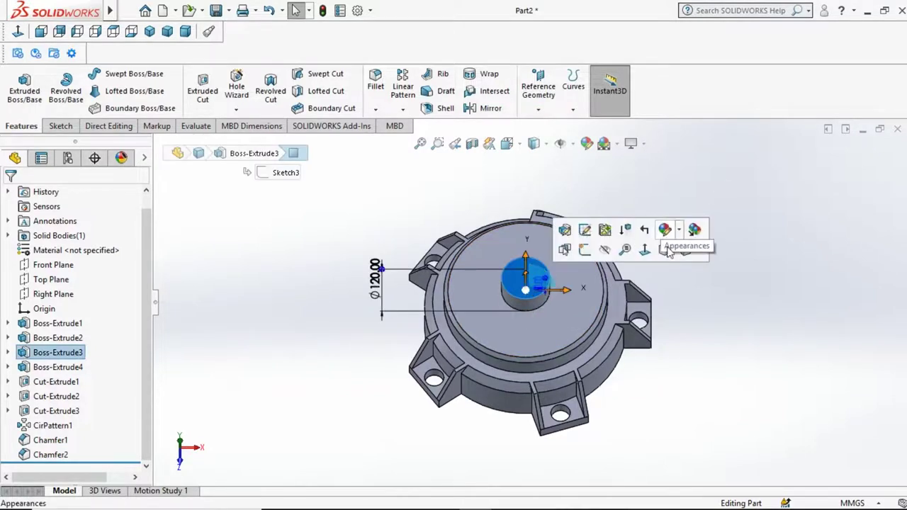
left_click(683, 252)
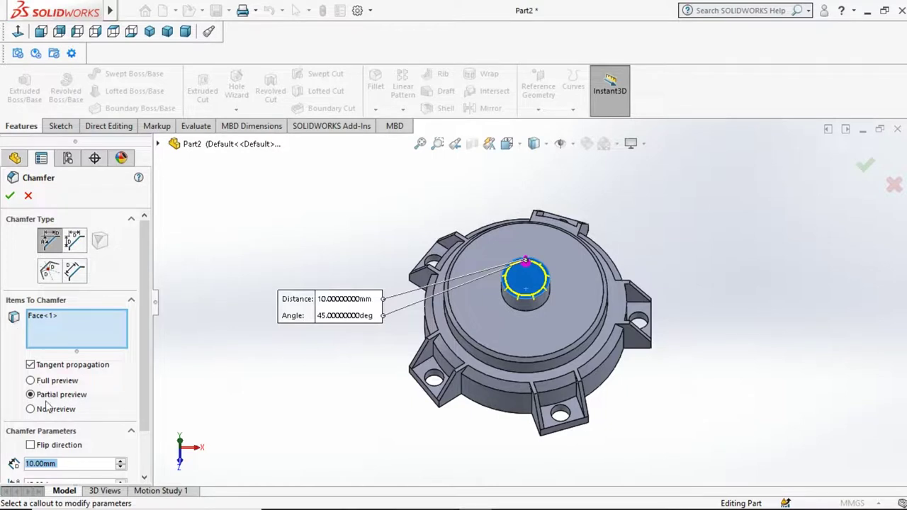
type("5")
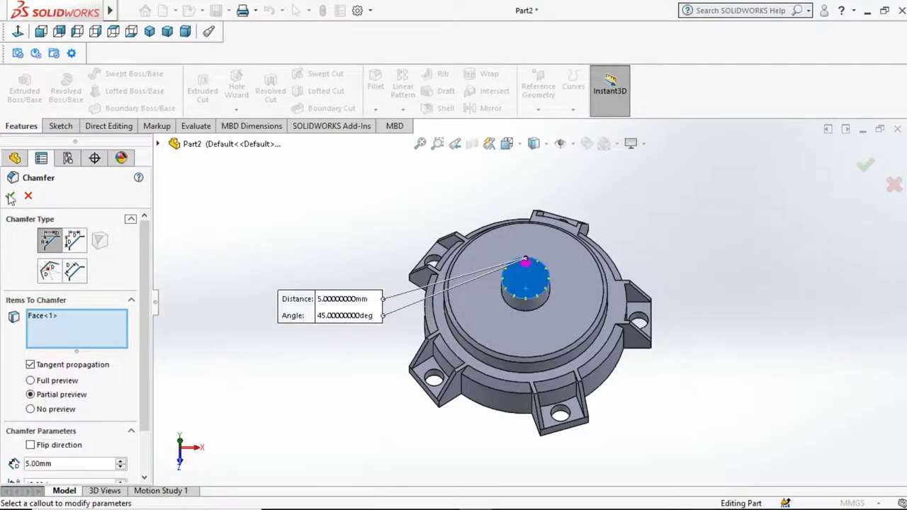
left_click(9, 194)
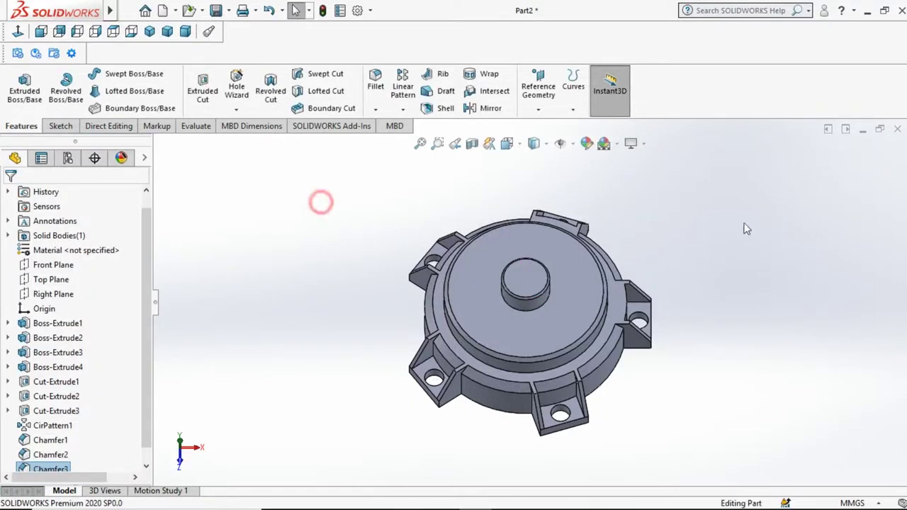
key("Up")
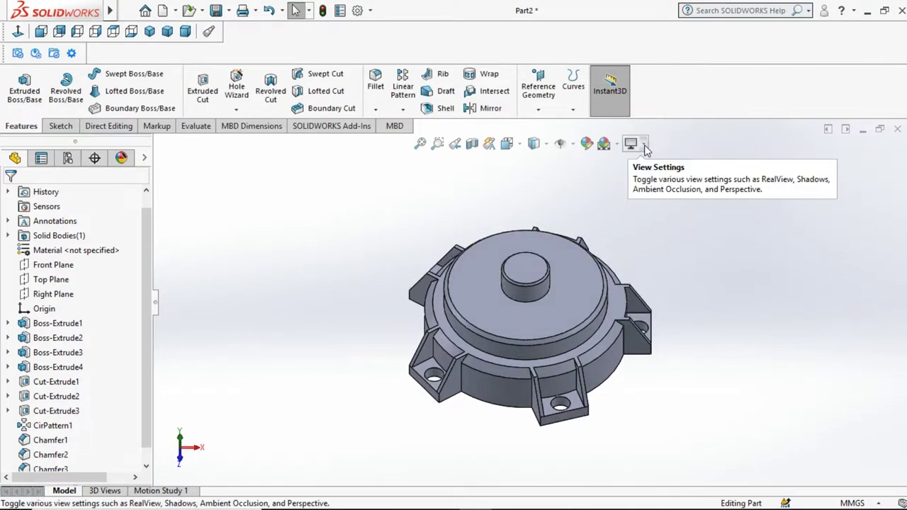
- Switch the display style to Shaded without edges and rotate the part to inspect it
left_click(533, 143)
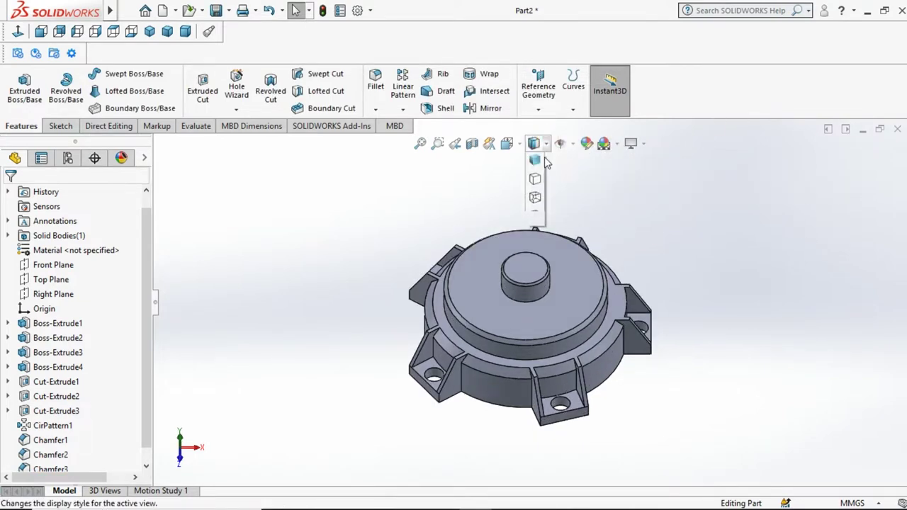
left_click(531, 182)
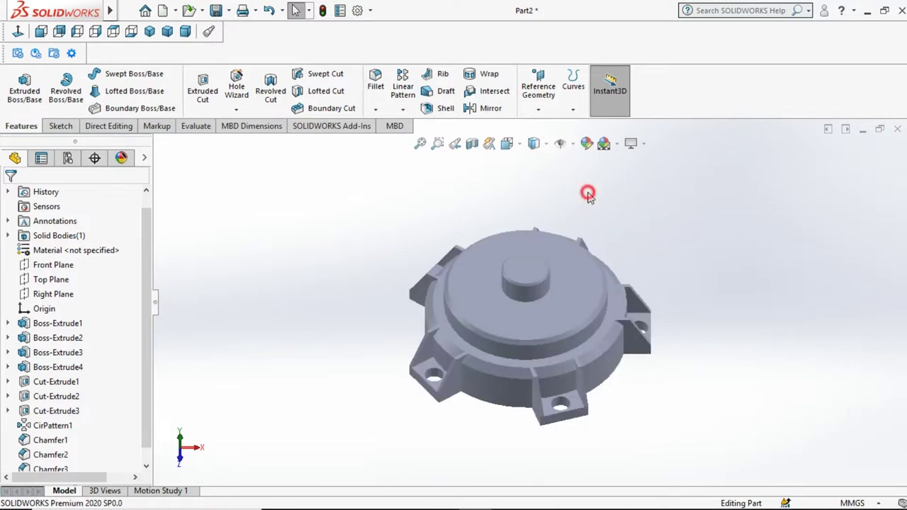
key("Up")
key("Up")
key("Up")
key("Left")
key("Left")
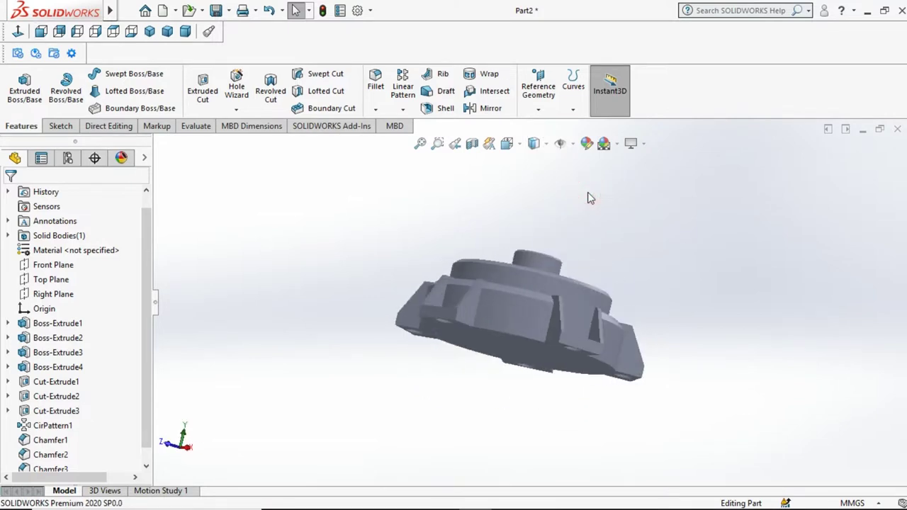
key("Down")
key("Down")
key("Down")
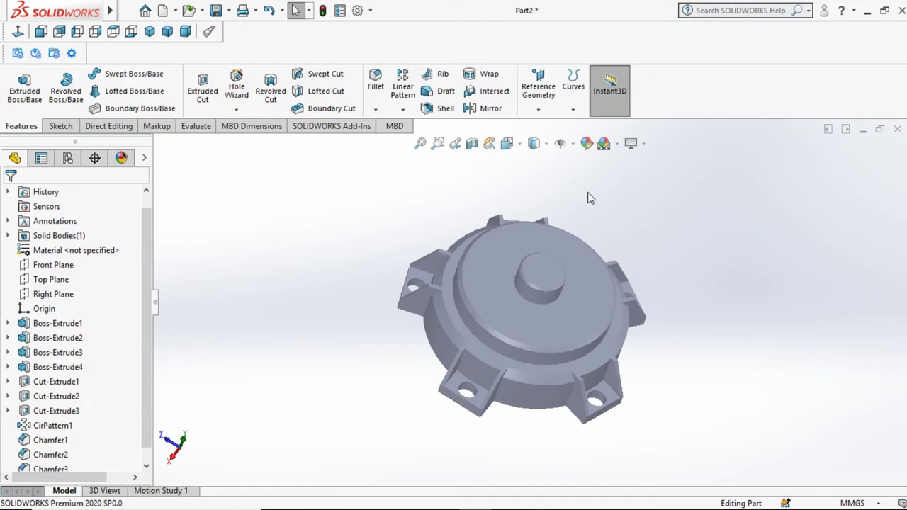